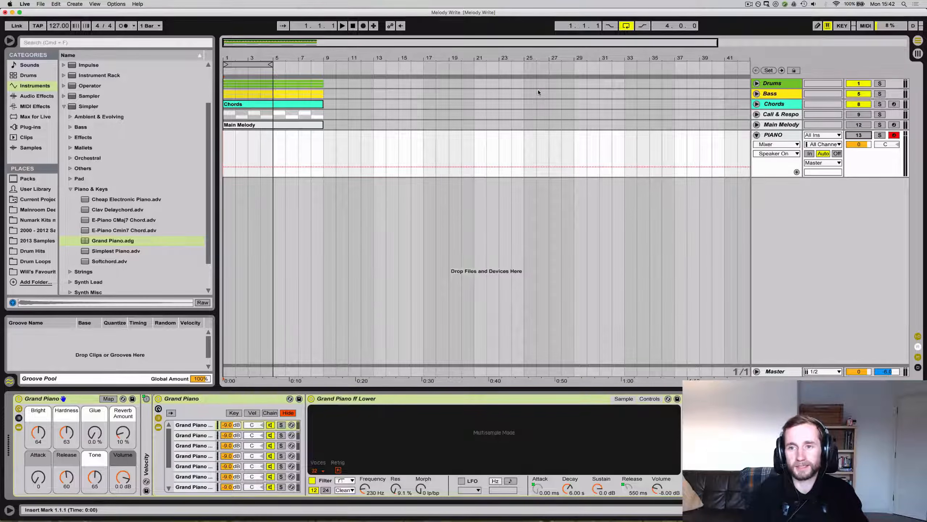
Mute the Chords track and play back the four-bar drum and bass loop.
left_click(860, 104)
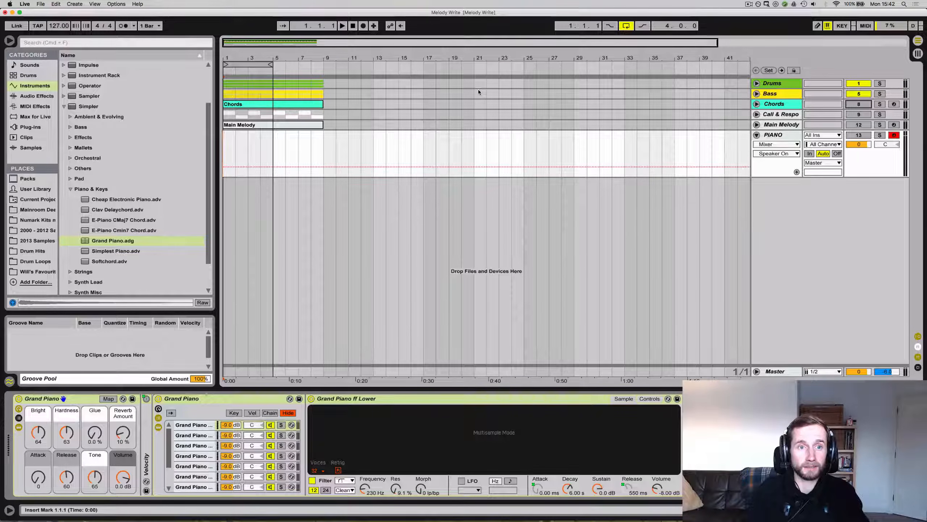
key("space")
key("XF86AudioLowerVolume")
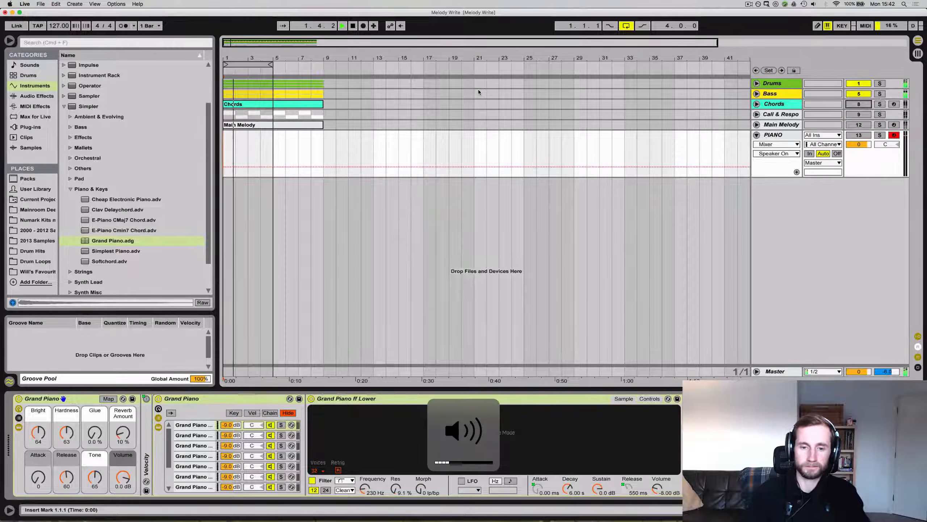
key("XF86AudioRaiseVolume")
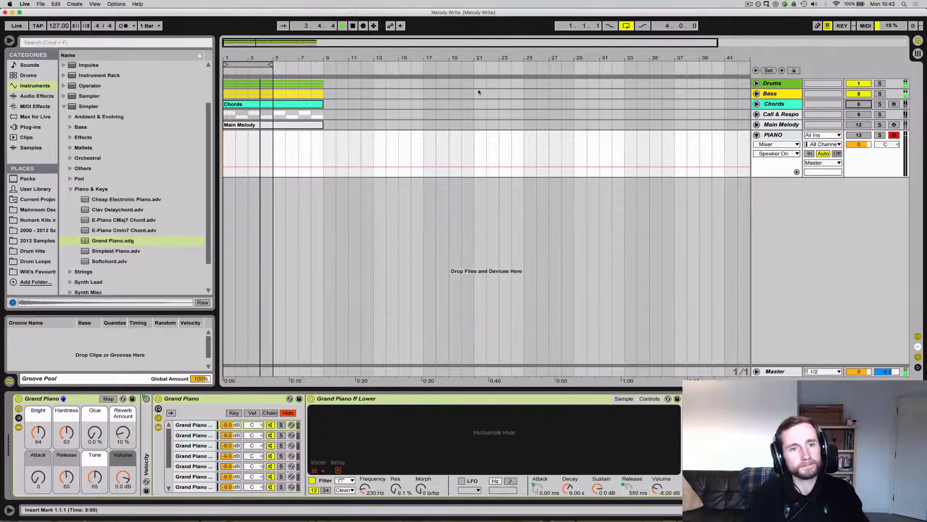
key("space")
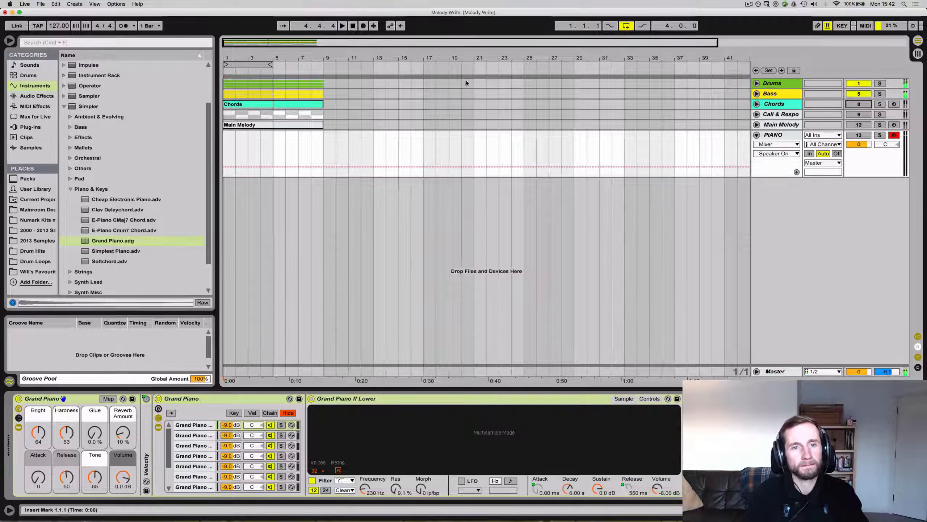
left_click(354, 27)
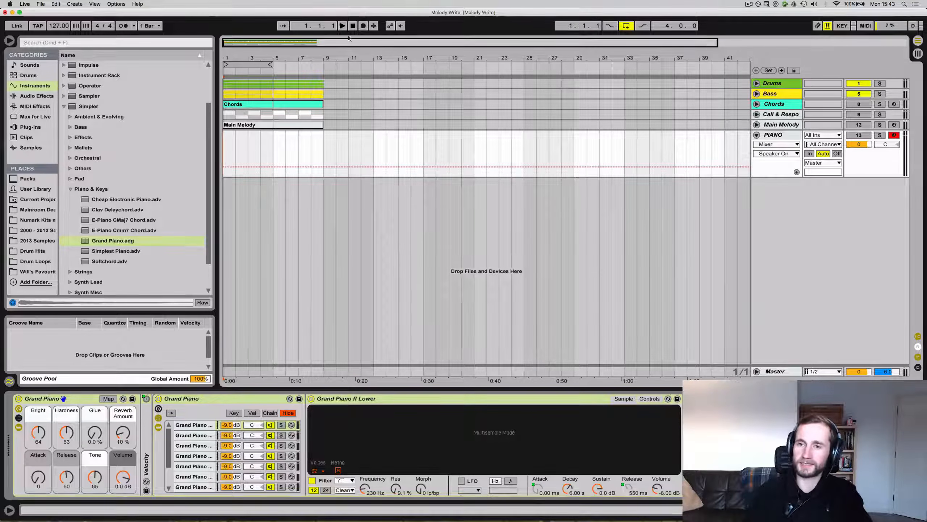
Activate the PIANO track and record a four-bar rhythm on the single note A3 into it.
left_click(850, 137)
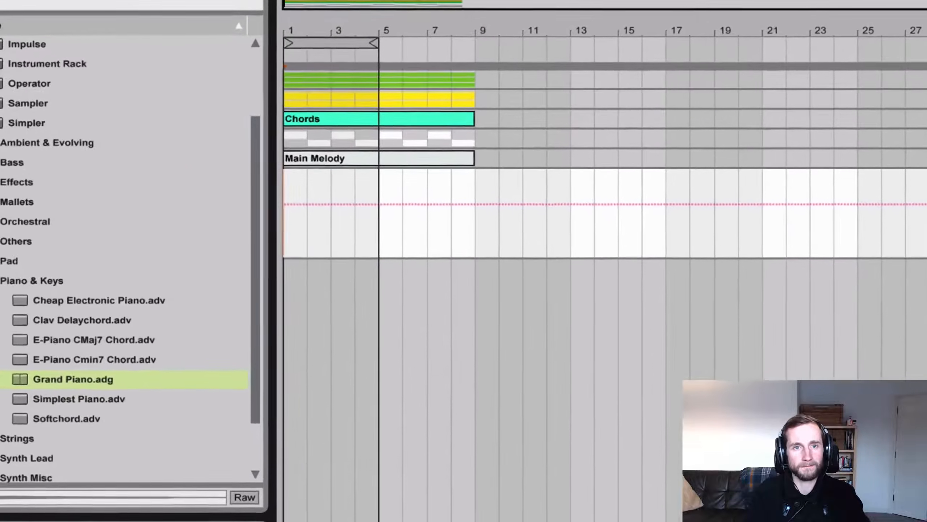
key("F9")
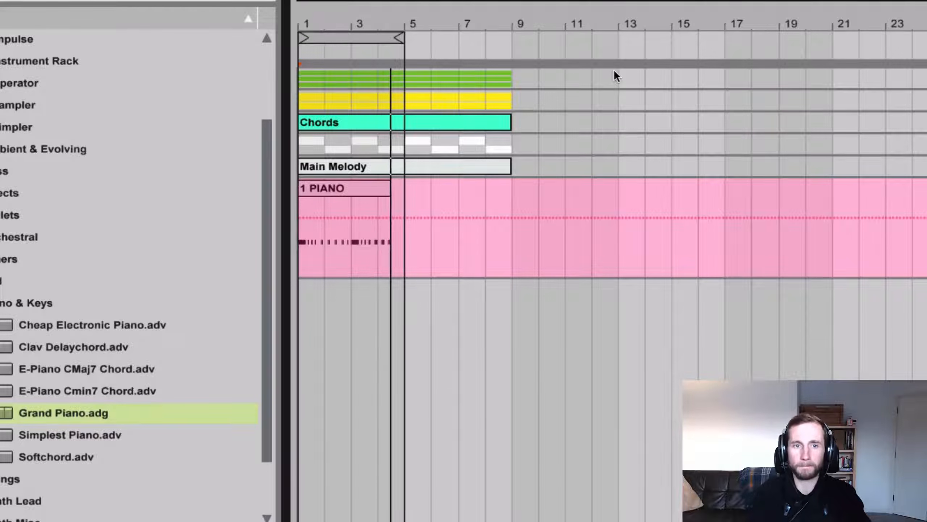
key("space")
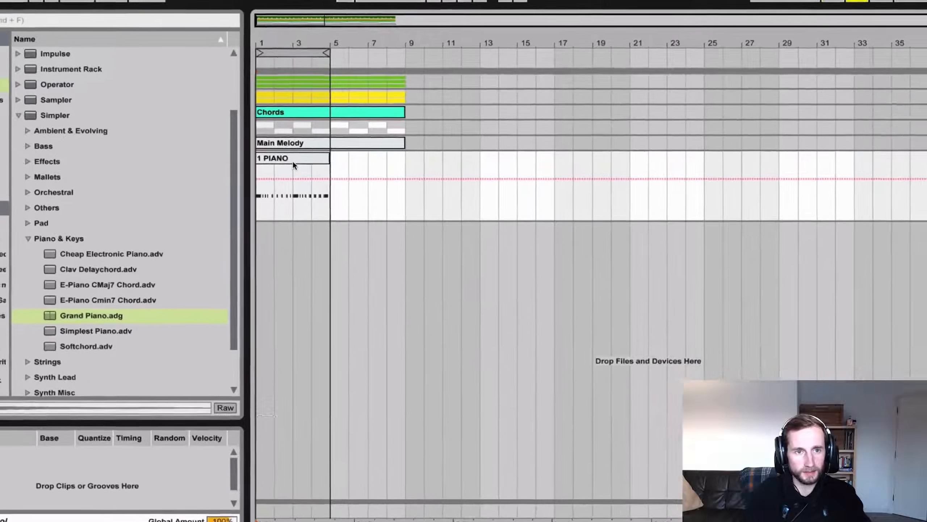
Open the recorded PIANO clip for note editing and quantize all of its notes.
double_click(312, 168)
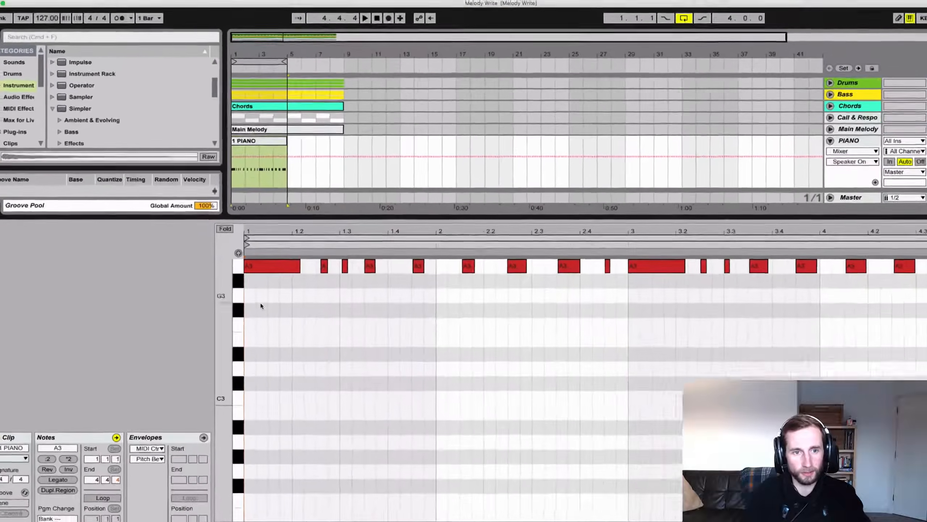
left_click(248, 273)
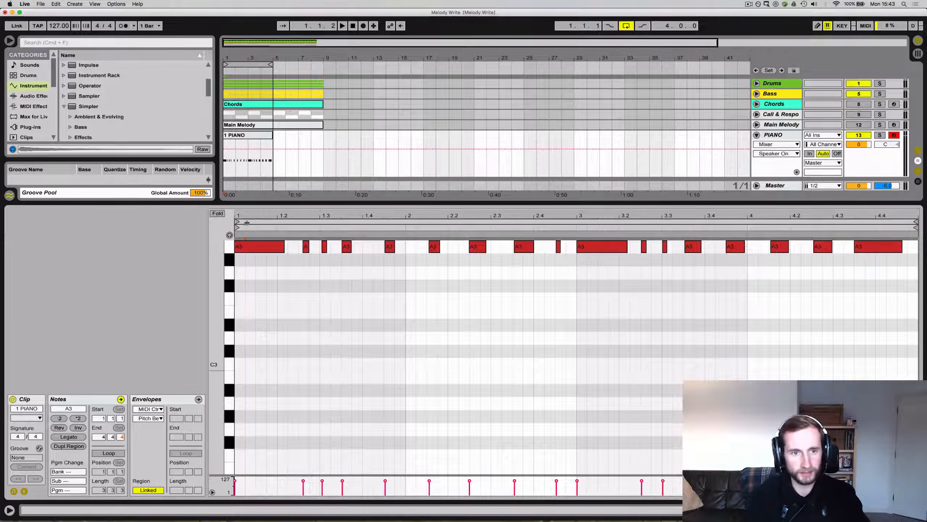
key("space")
left_click_drag(247, 216, 259, 246)
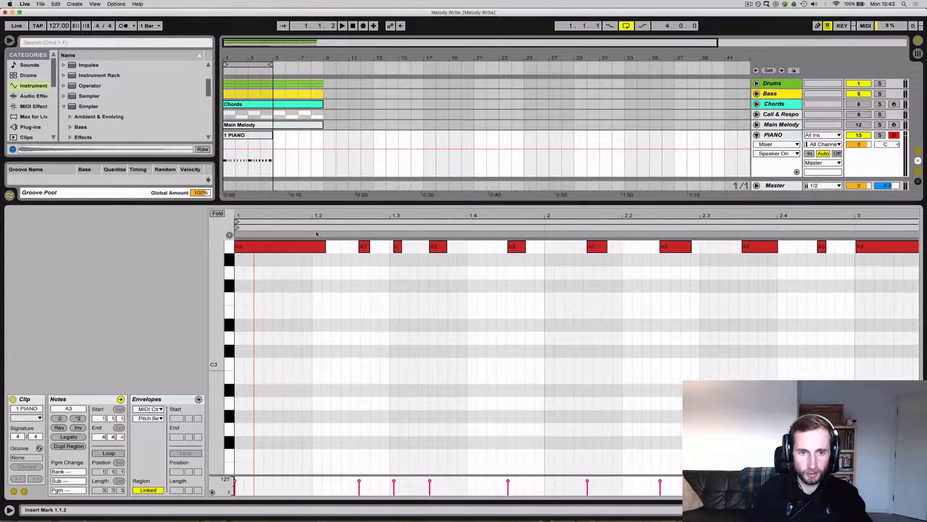
key("super+a")
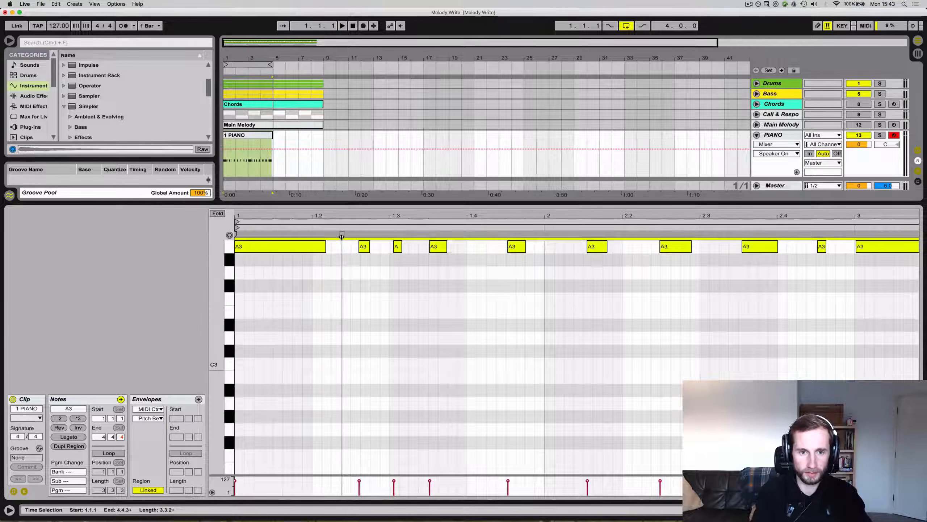
key("super+u")
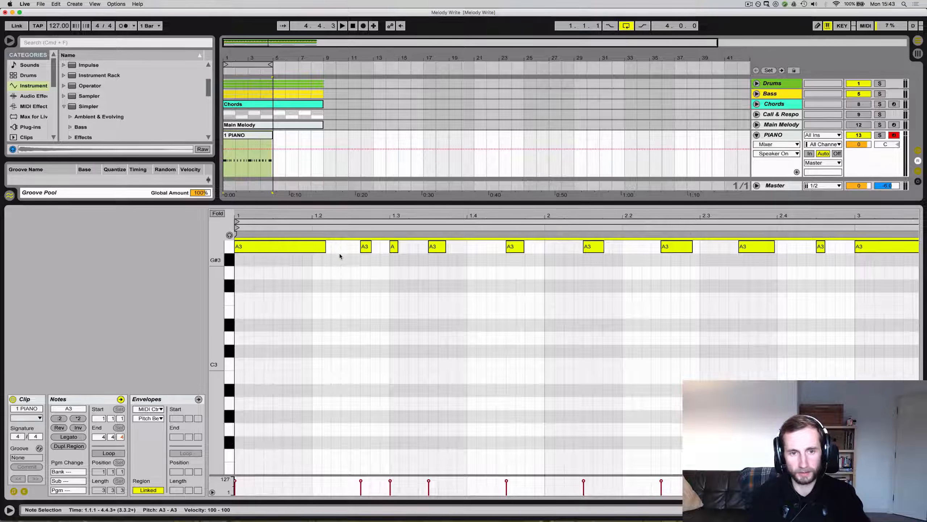
Move the clip's second A3 note to 1.2.3 and play back the whole rhythm to check it.
key("space")
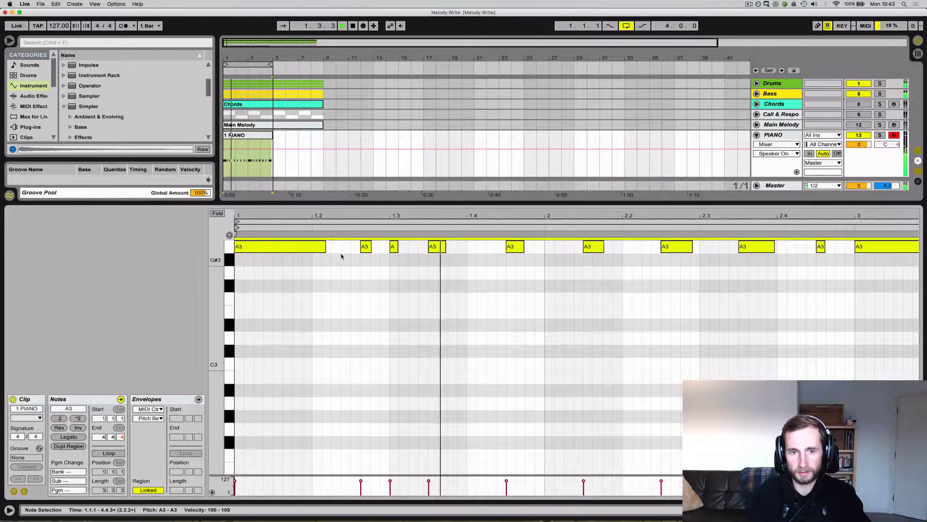
left_click(365, 247)
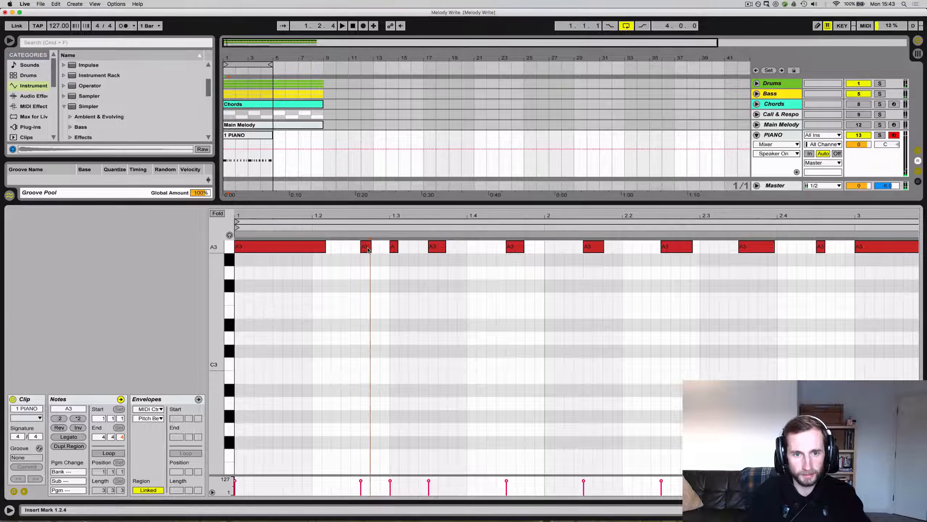
left_click_drag(365, 247, 368, 249)
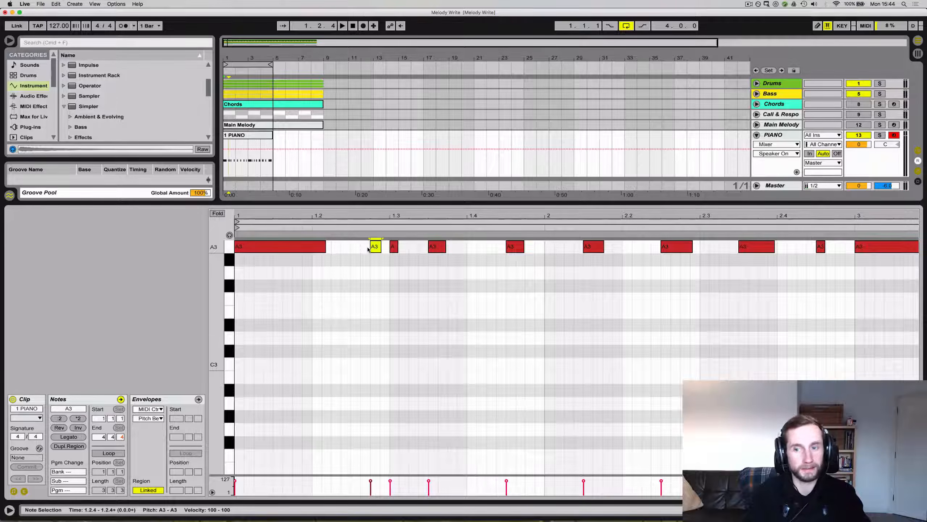
key("space")
key("space")
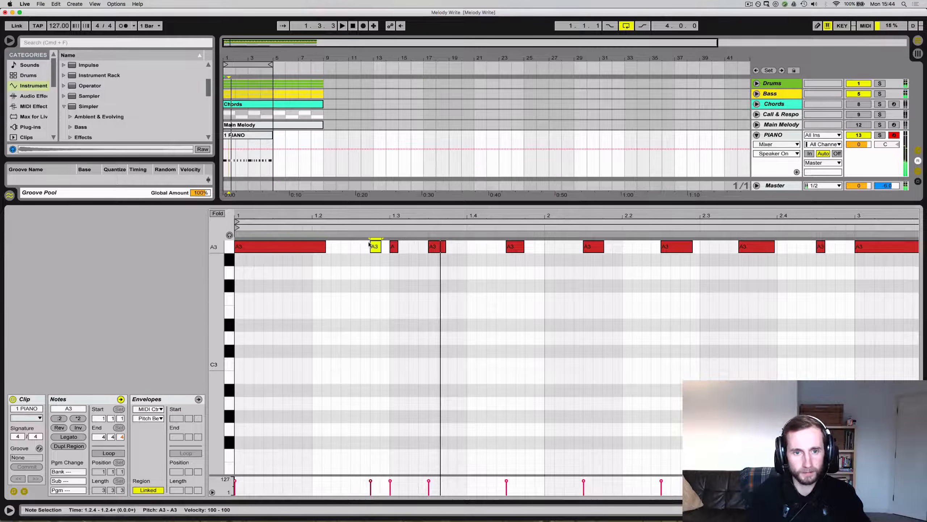
left_click_drag(369, 244, 350, 244)
key("space")
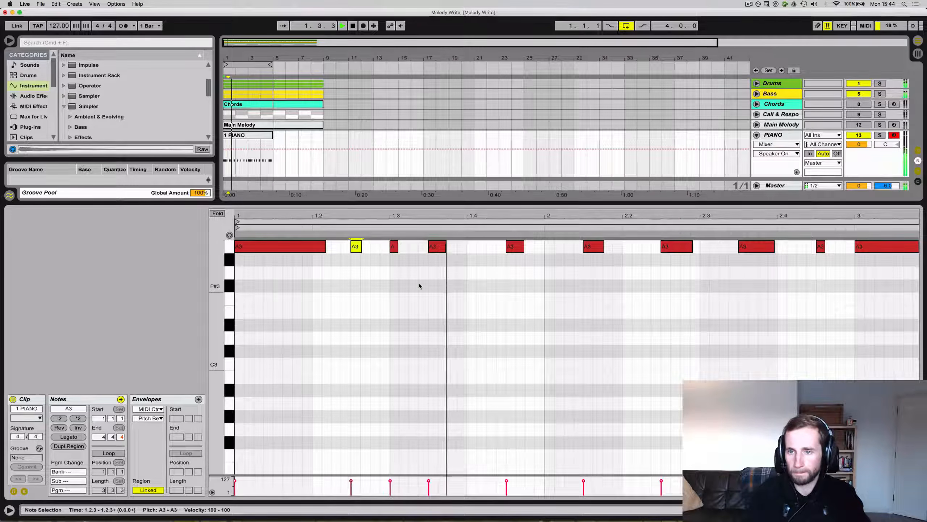
left_click(553, 302)
left_click_drag(544, 215, 544, 193)
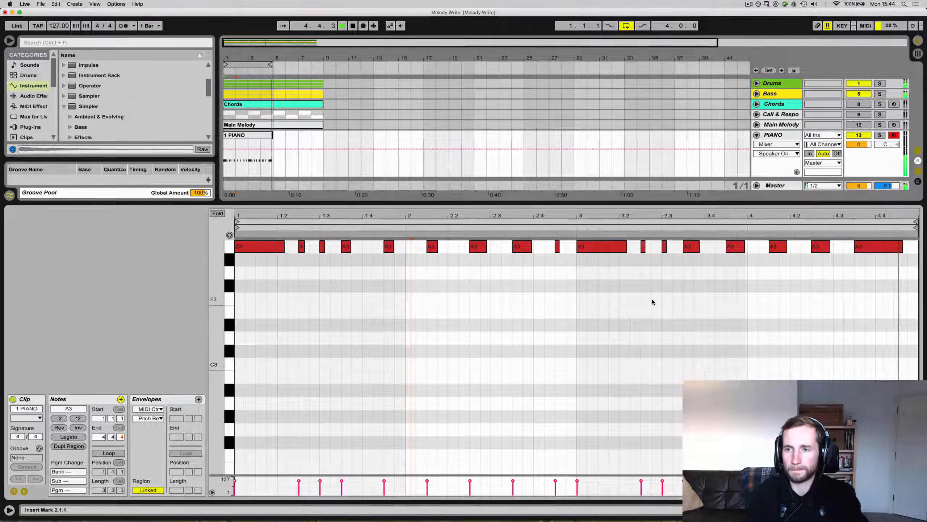
key("space")
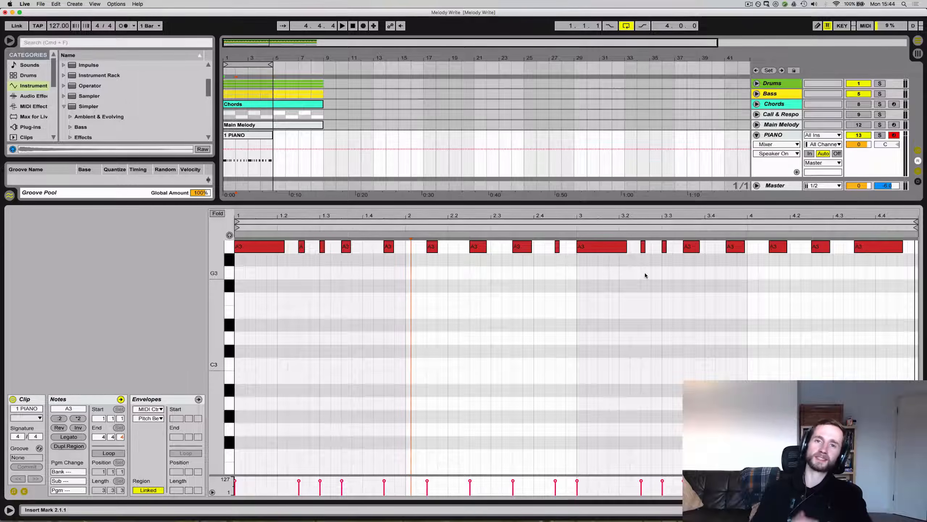
Stack copies of the first A3 note on B3, C4, D4, E4, F4, G#4 and A4 to lay out the scale.
scroll(579, 447, "up", 3)
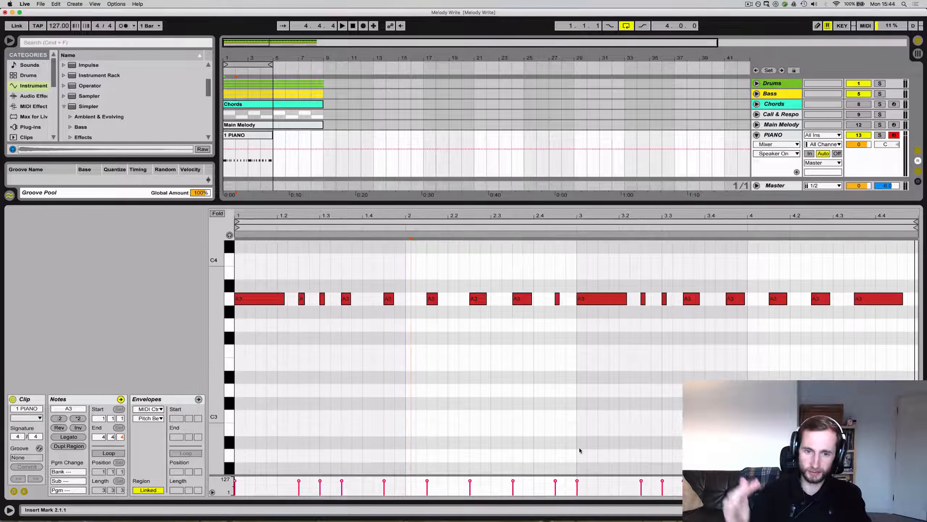
scroll(580, 448, "up", 6)
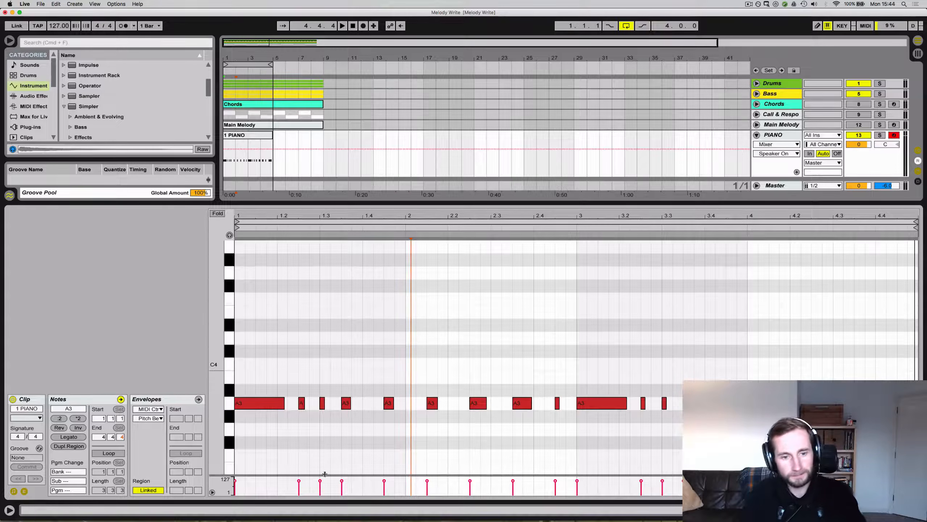
scroll(278, 428, "up", 3)
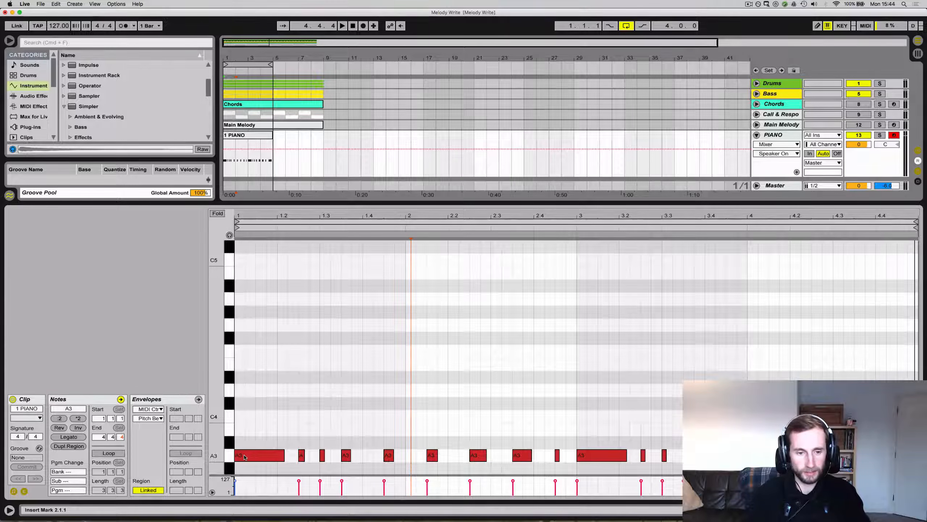
left_click_drag(245, 459, 256, 307)
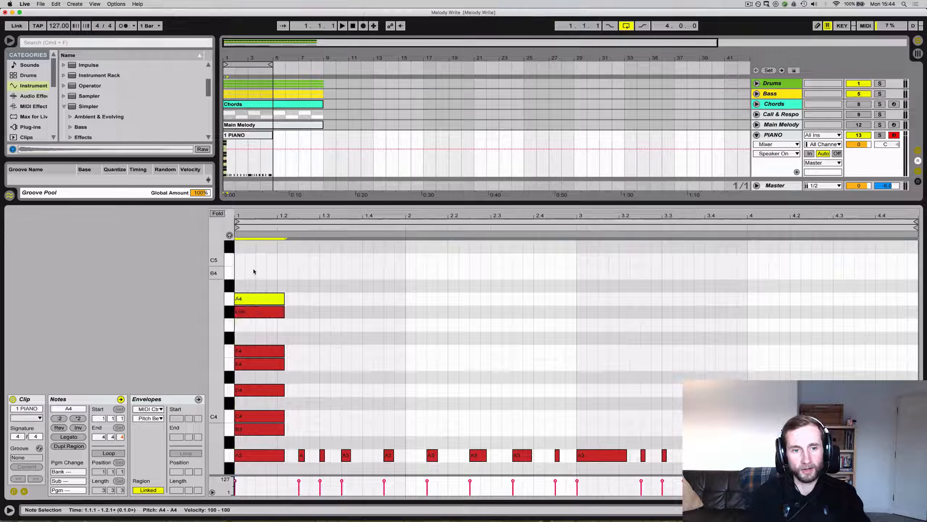
Shift the whole A3–A4 note stack ahead of the clip's start and fold the note editor to the used pitches.
left_click_drag(247, 273, 248, 442)
left_click_drag(249, 474, 254, 466)
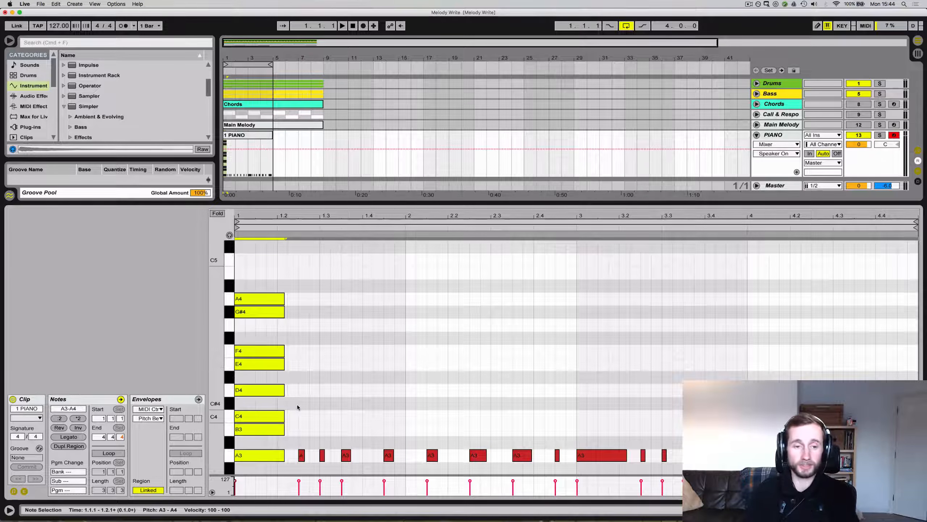
key("Left")
key("Left")
key("Left")
key("Left")
key("Left")
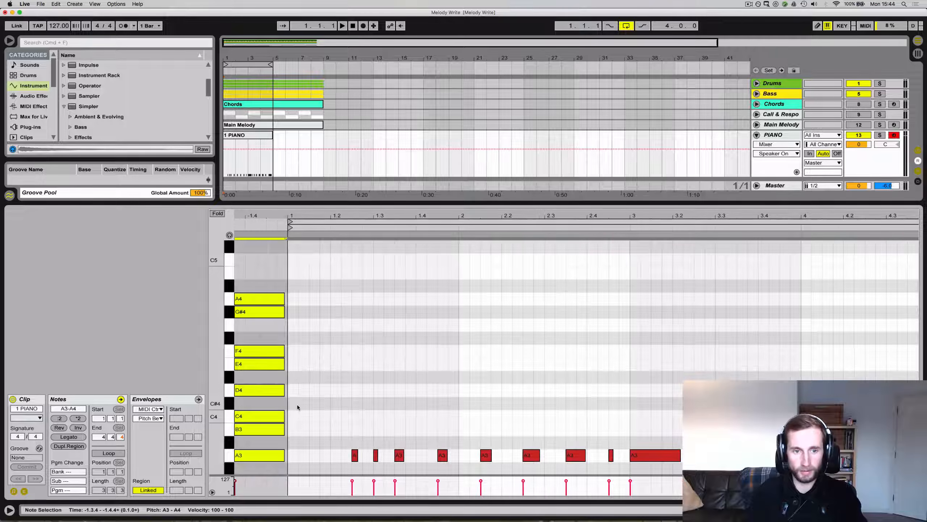
left_click(292, 401)
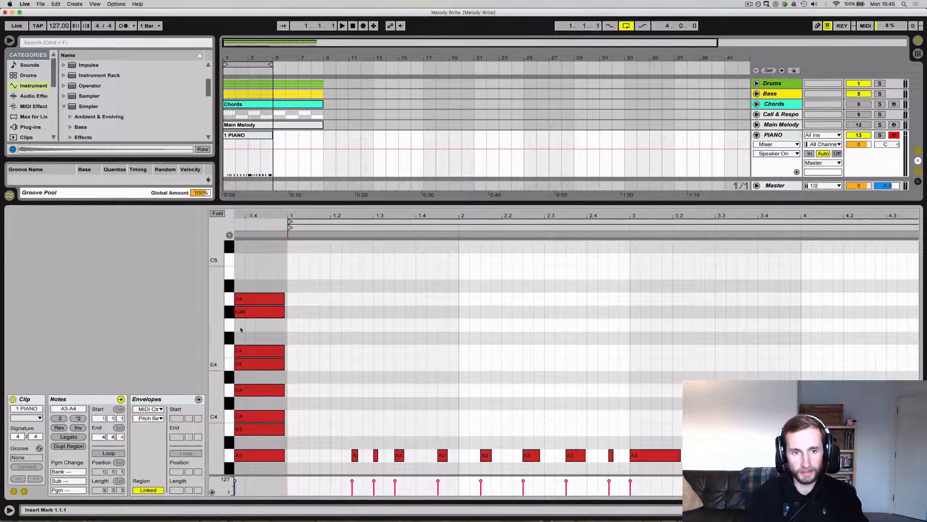
left_click(216, 214)
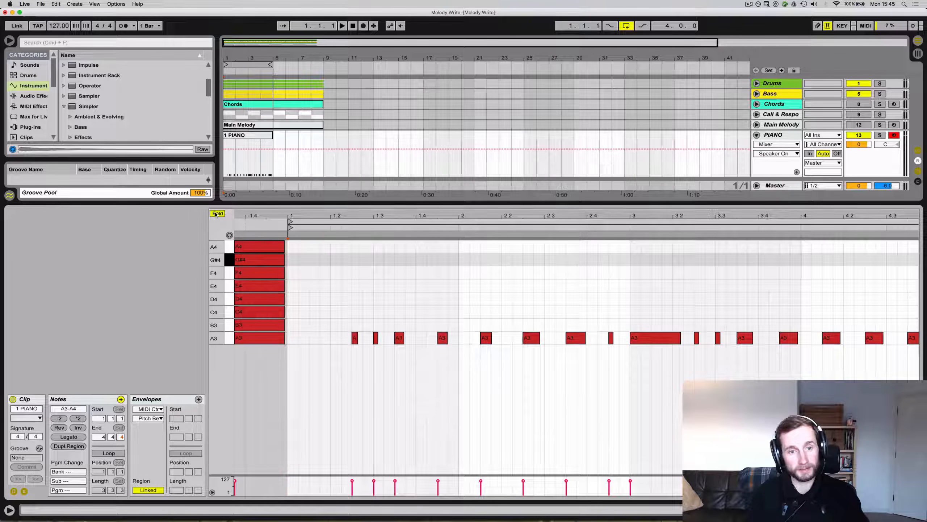
left_click(357, 323)
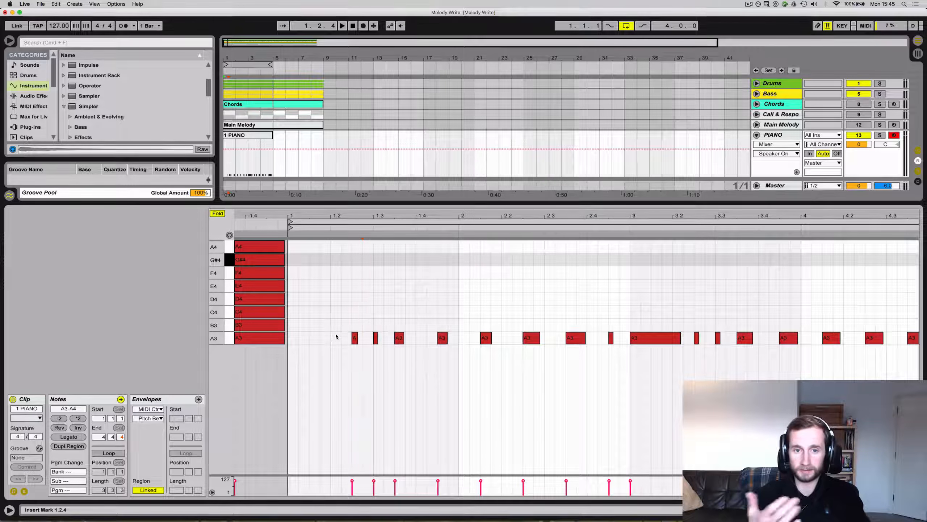
left_click(355, 337)
key("Right")
key("Right")
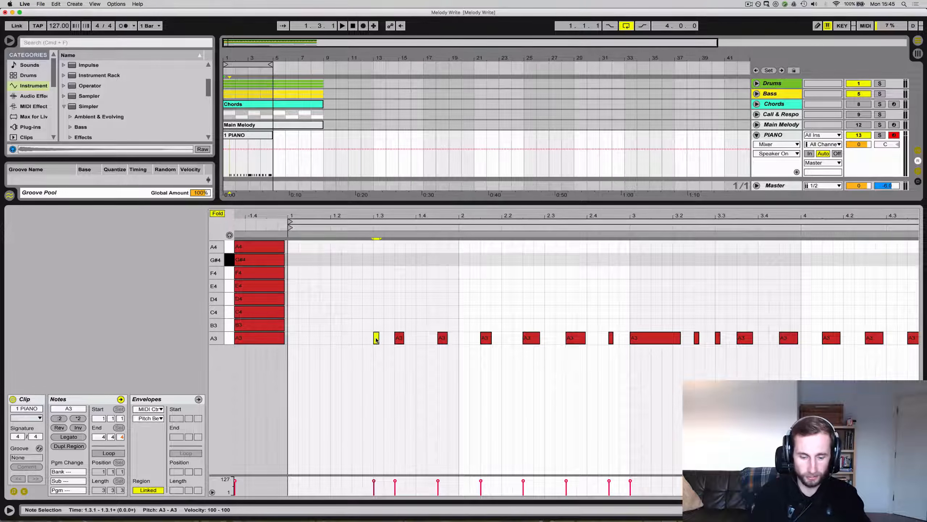
key("Left")
key("Left")
Turn on note preview and copy the long A3 note from 3.1.1 to the clip's start at 1.1.1.
key("h")
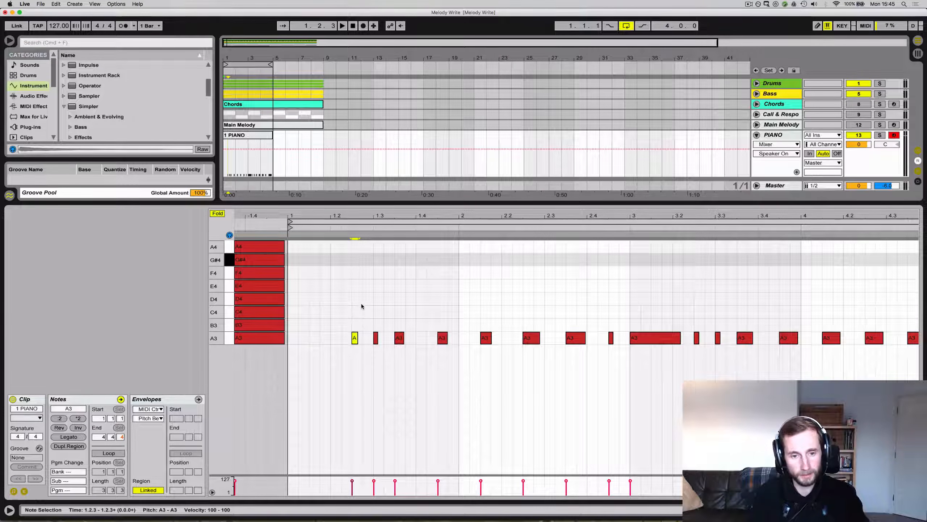
key("space")
left_click(651, 346)
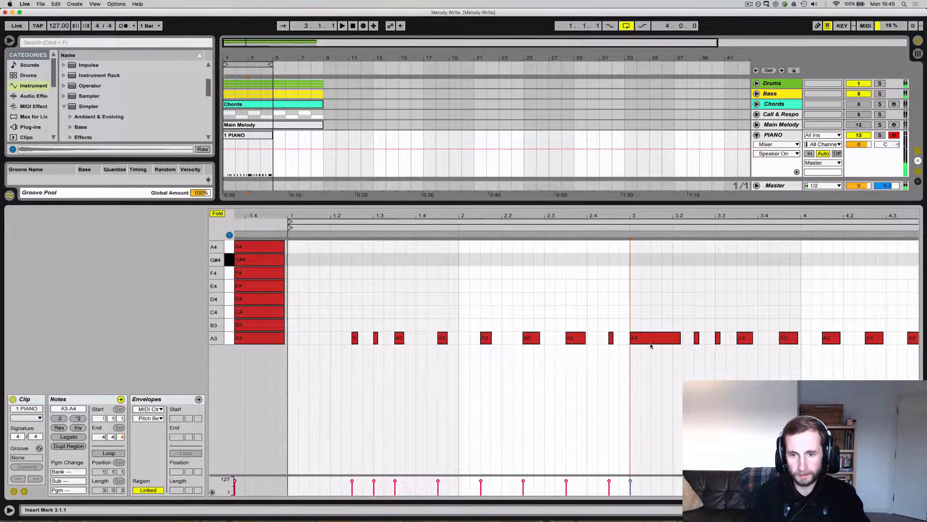
left_click_drag(650, 338, 305, 337, "alt")
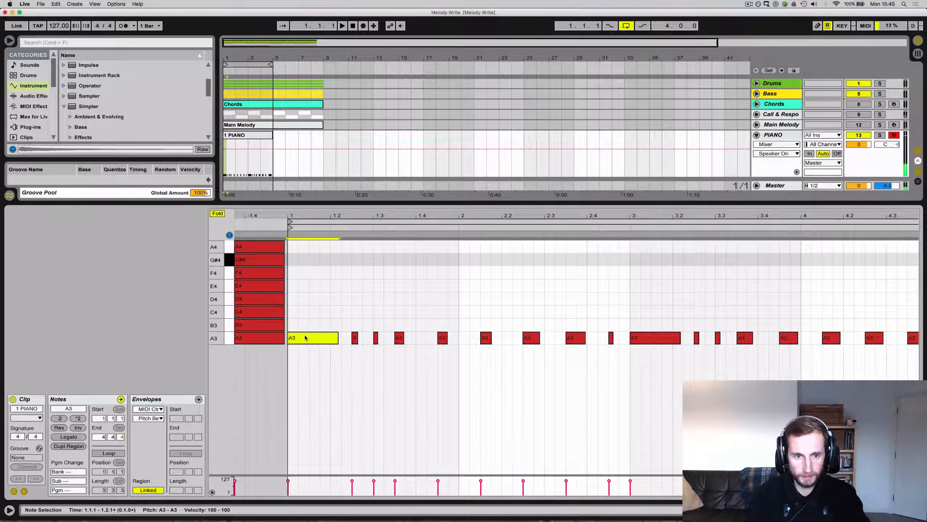
key("space")
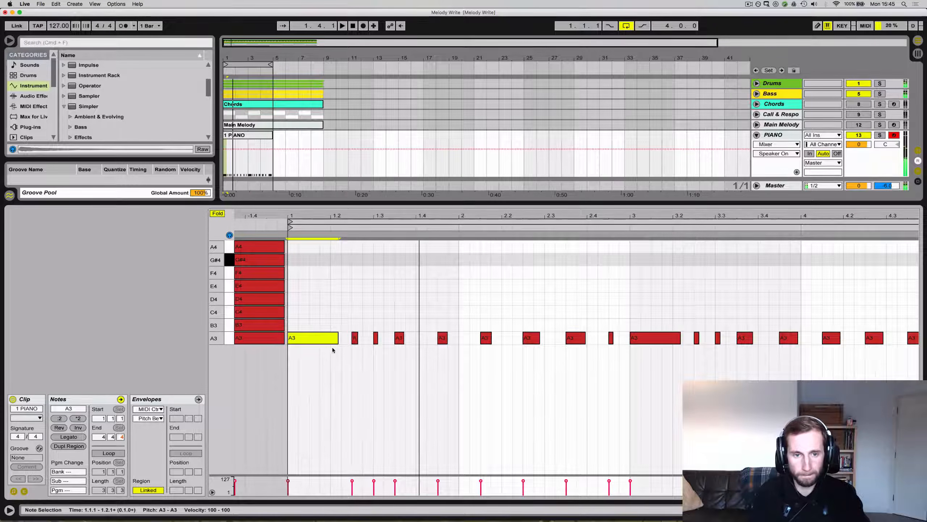
Unfold the note editor to show every pitch and audition the scale stack's A3 and A4 notes.
left_click(299, 327)
left_click(270, 325)
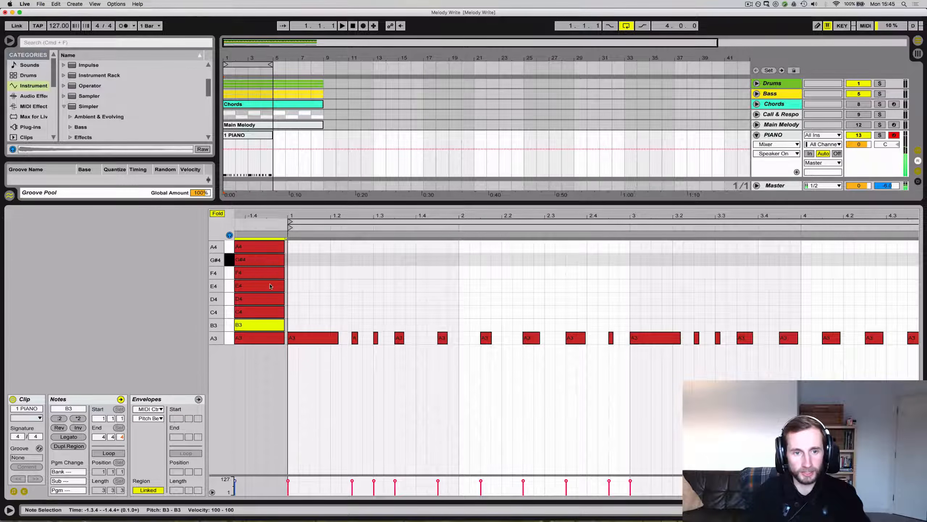
left_click(270, 250, "shift")
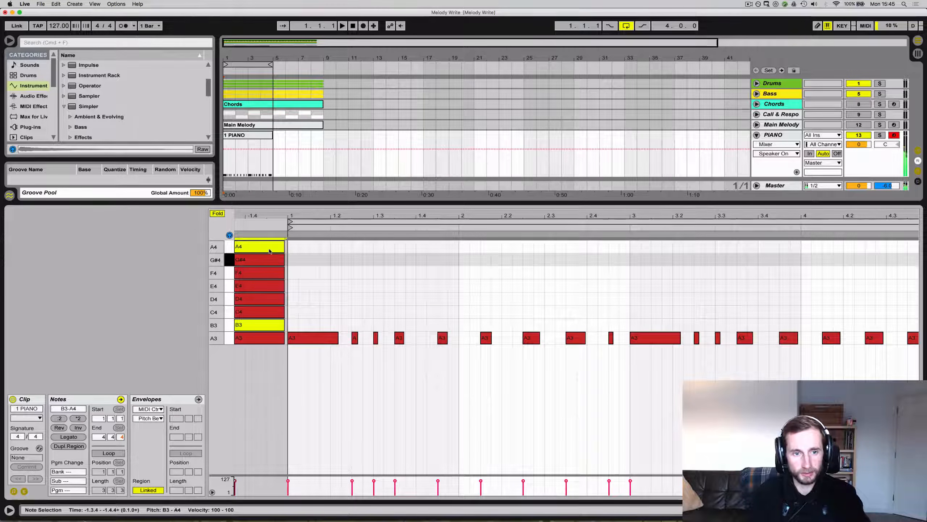
left_click(218, 213)
left_click(341, 351)
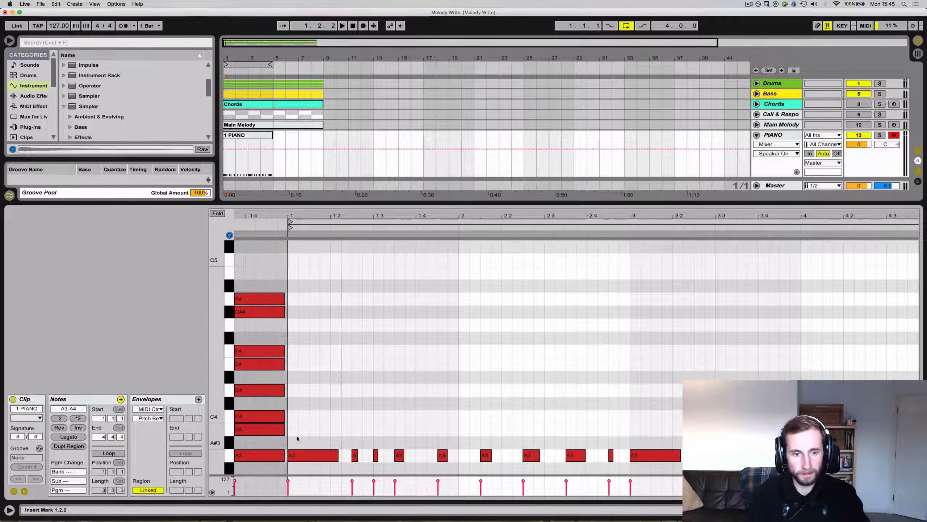
left_click(279, 457)
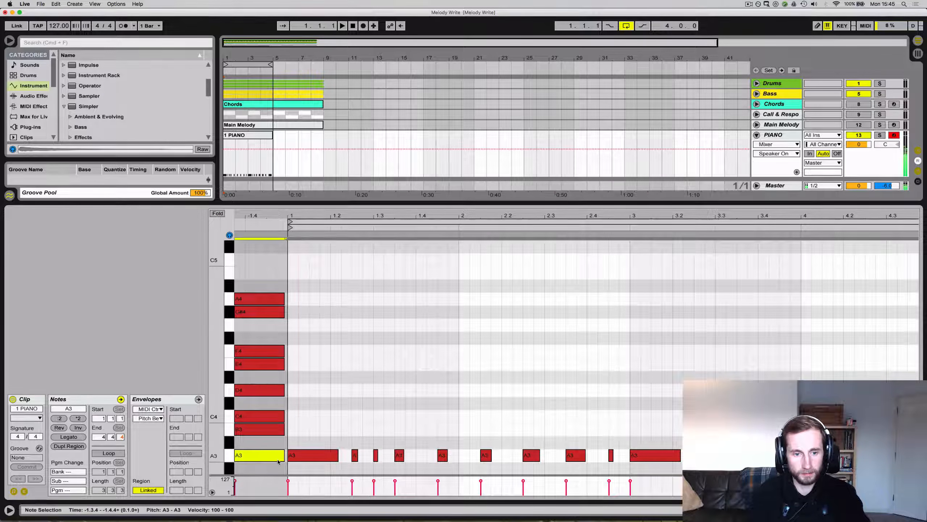
left_click(269, 297, "shift")
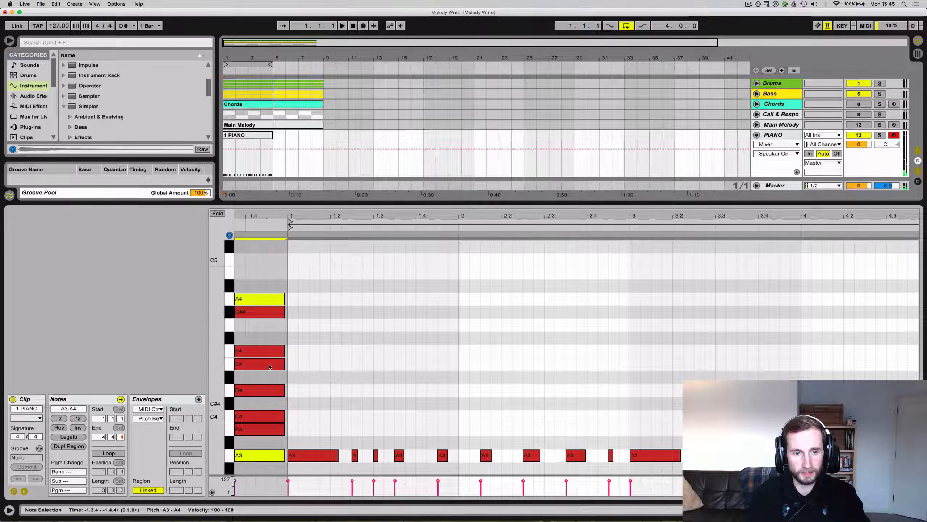
Copy the A3–G#4 scale stack down an octave to begin on A2, and fold the editor to the used pitches.
left_click_drag(286, 467, 266, 297)
scroll(335, 420, "down", 3)
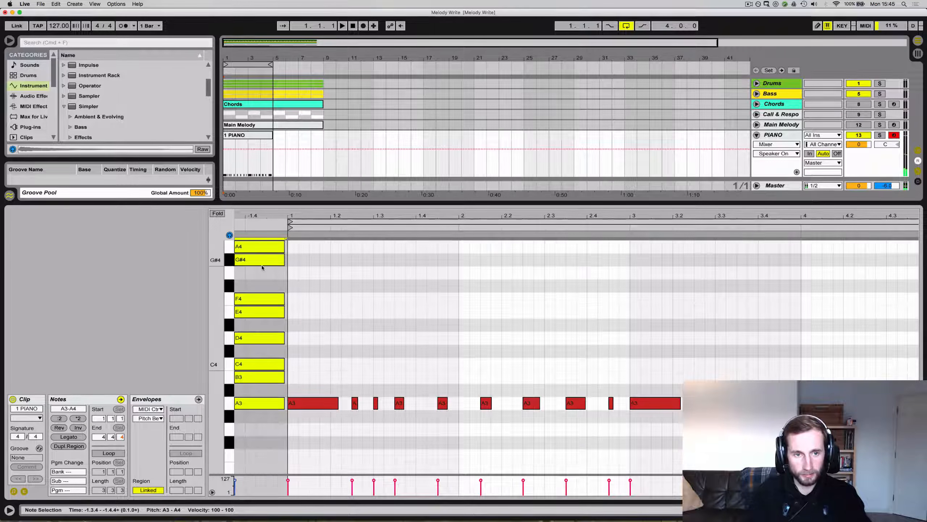
left_click(262, 246, "shift")
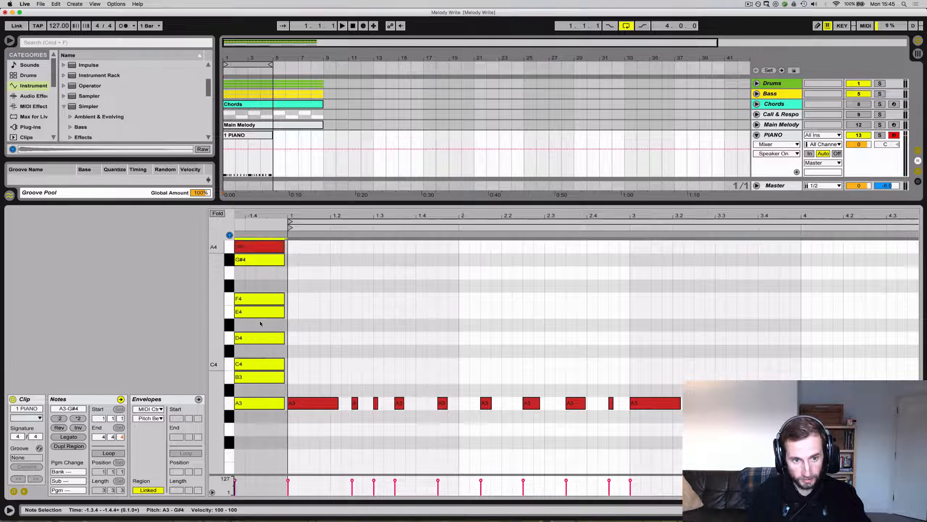
left_click_drag(262, 250, 263, 402)
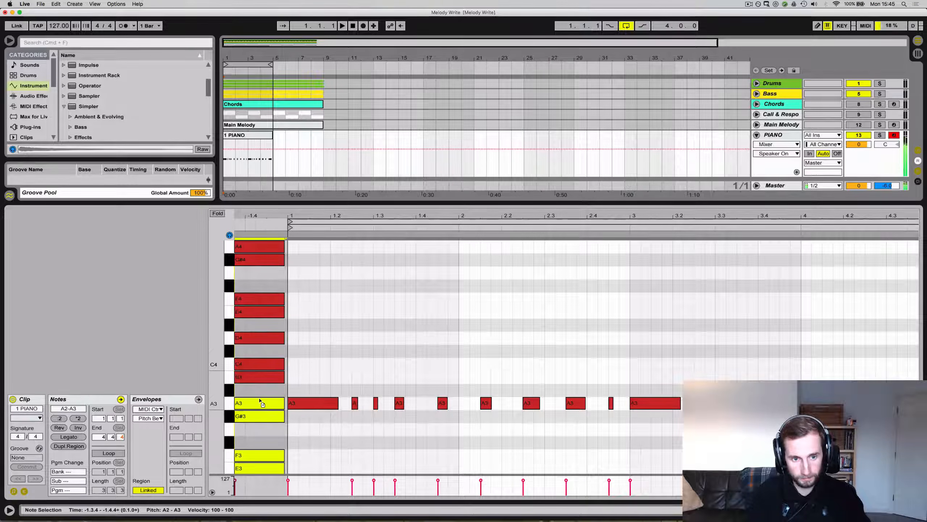
left_click(320, 379)
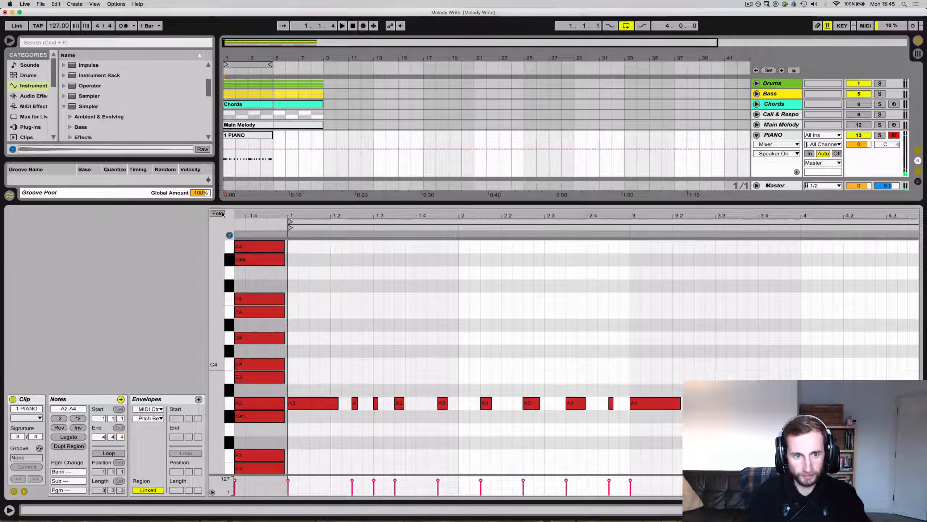
key("f")
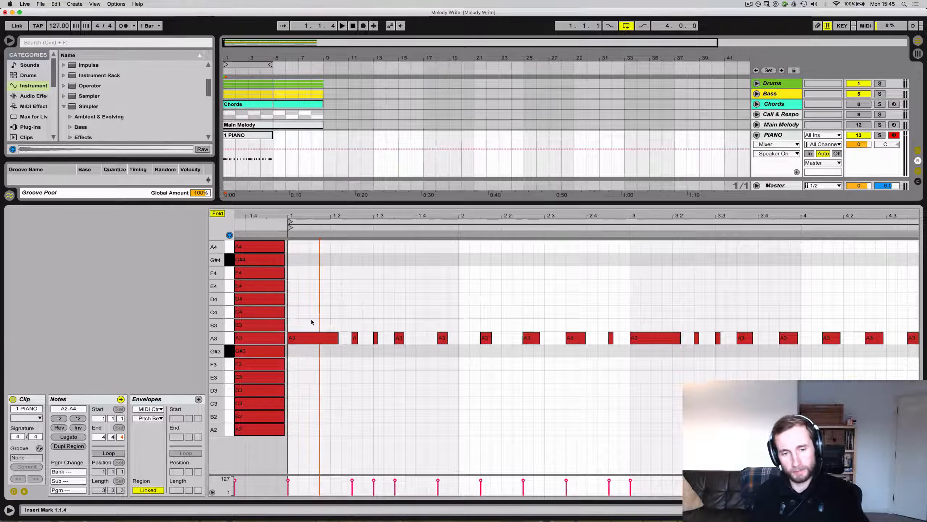
Lower the melody note at 1.2.3 to E3 and raise the one at 1.3.3 to B3, listening during playback.
left_click(354, 337)
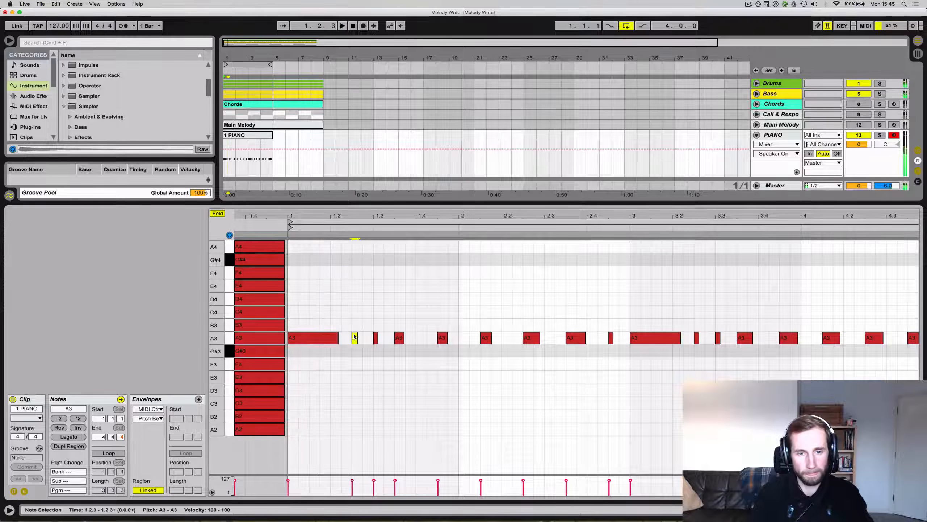
key("Down")
key("Down")
key("space")
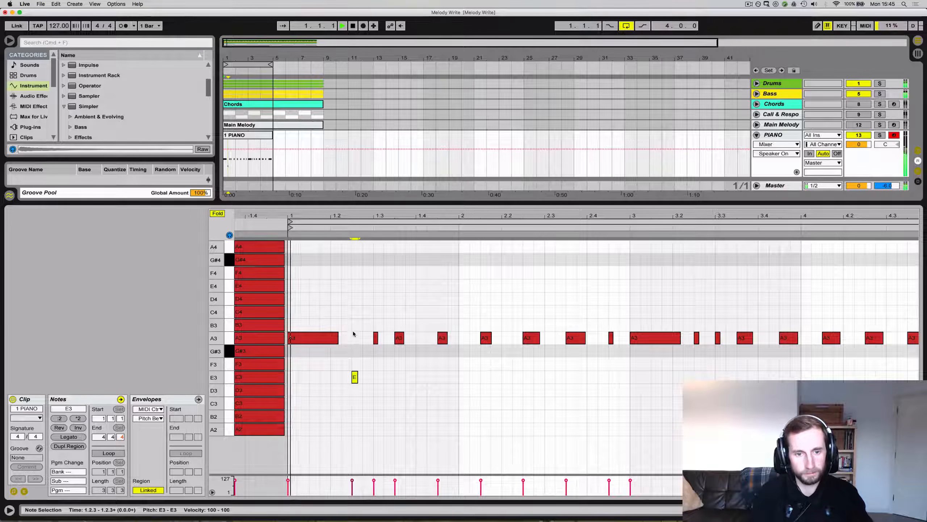
left_click(400, 342)
key("Up")
key("Up")
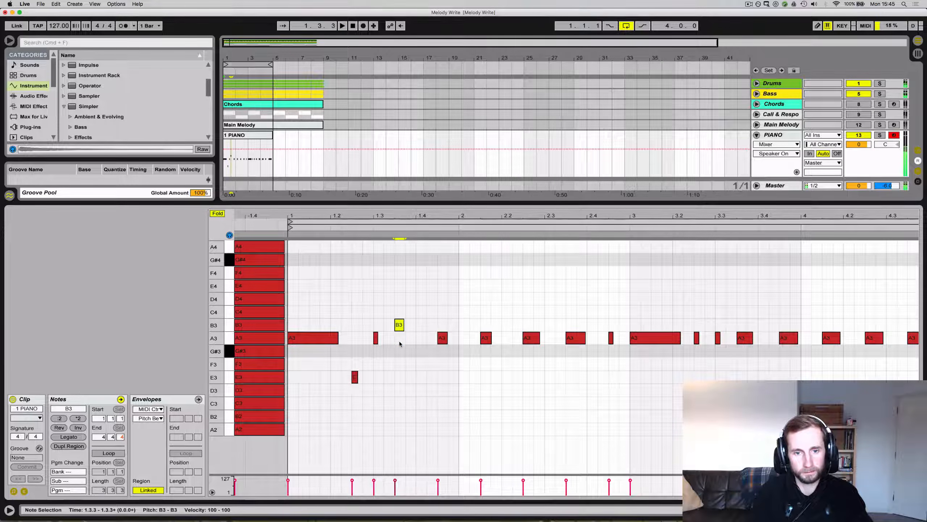
Raise the melody note at 1.4.3 to C4 and the one at 2.1.3 to B3, playing back the phrase.
left_click(441, 338)
key("Up")
key("Up")
key("Up")
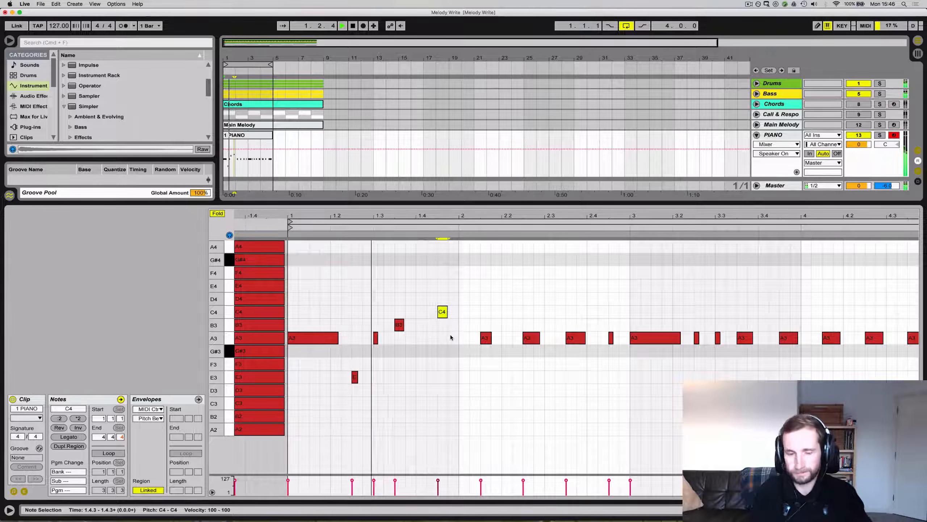
key("space")
left_click(485, 338)
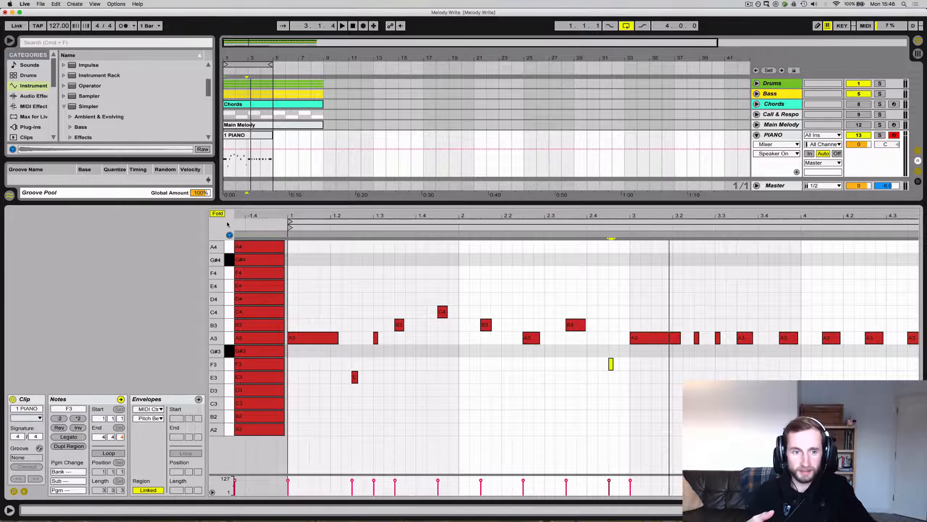
Unfold the note editor, raise the melody note at 2.4.3 to G3, a pitch outside the stack, and play back the melody.
left_click(217, 213)
left_click(589, 420)
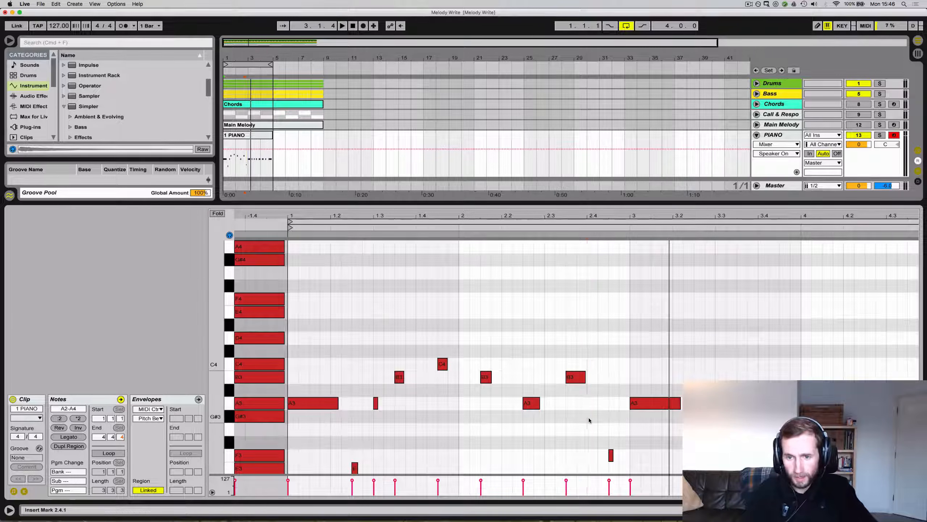
key("space")
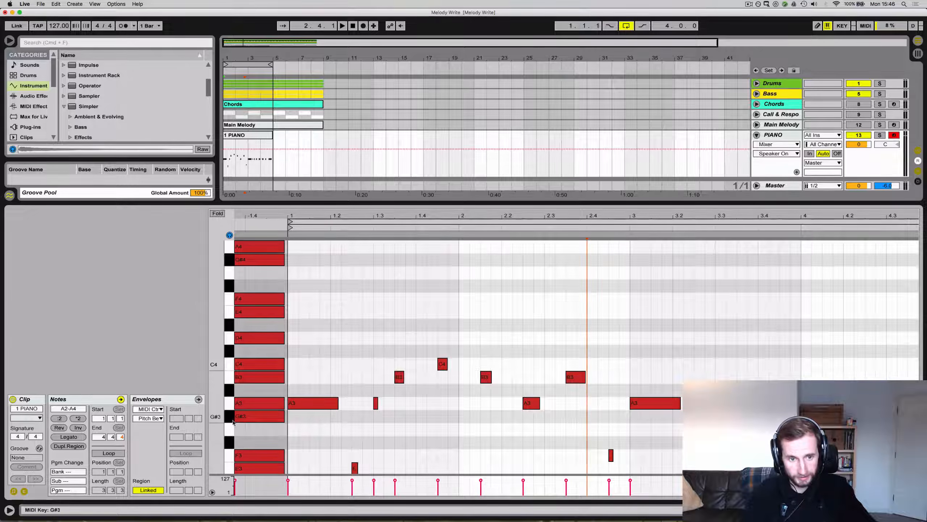
key("space")
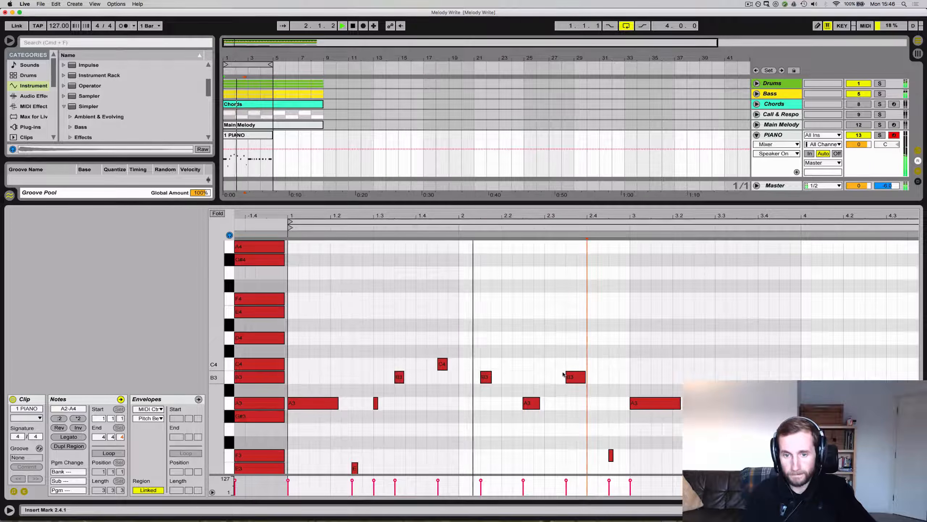
left_click(611, 454)
key("space")
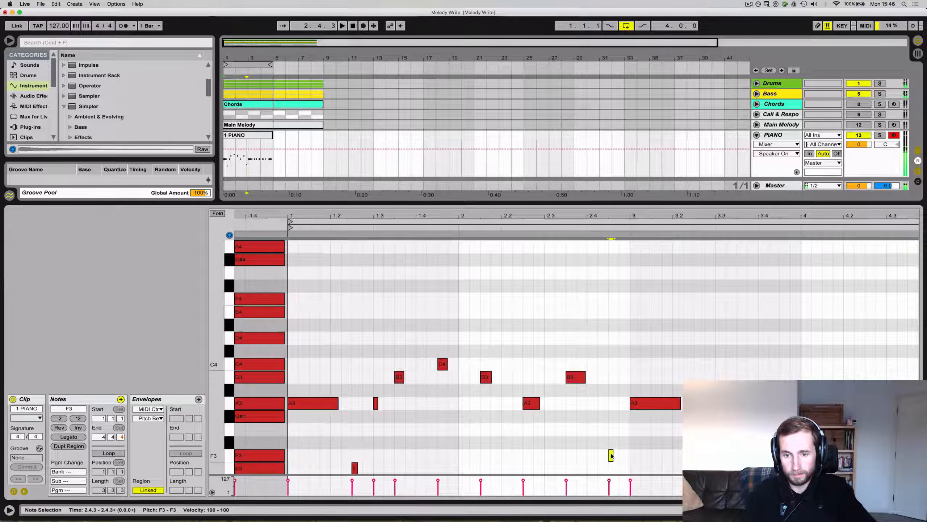
key("Up")
key("Up")
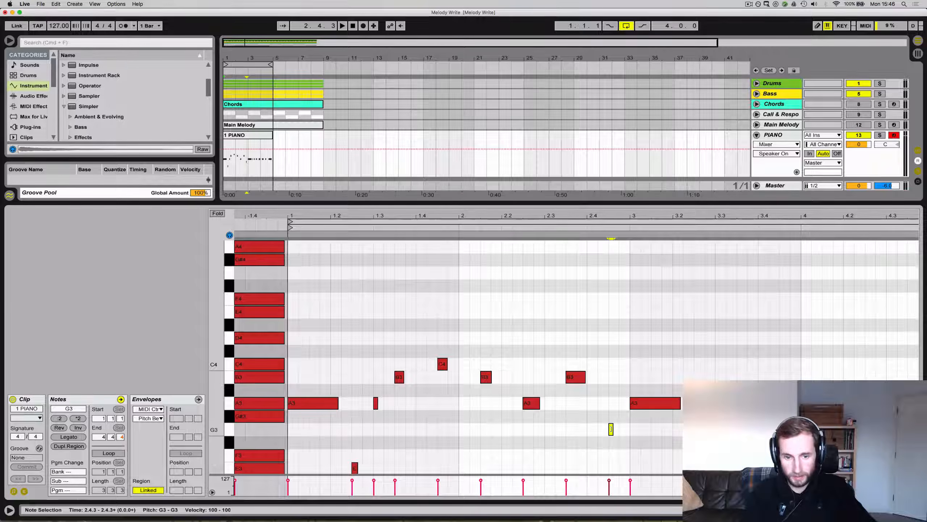
key("space")
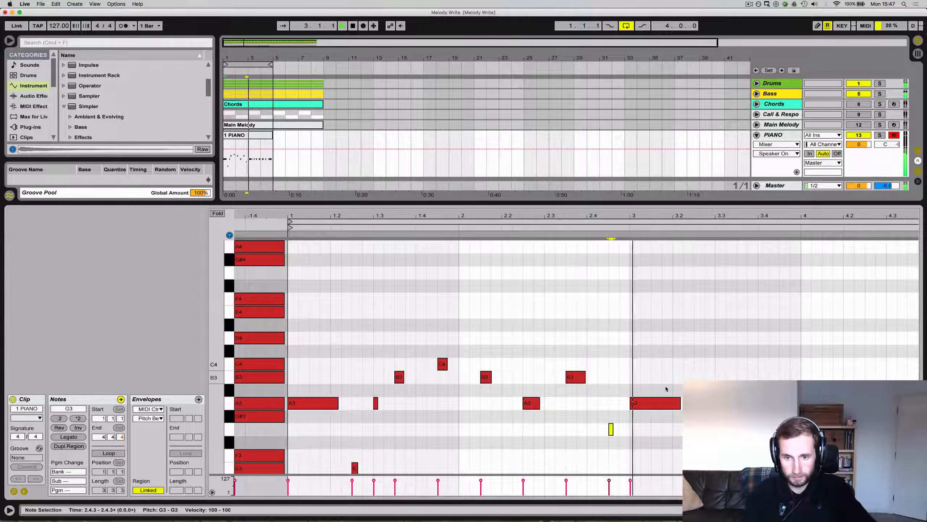
left_click_drag(707, 215, 705, 193)
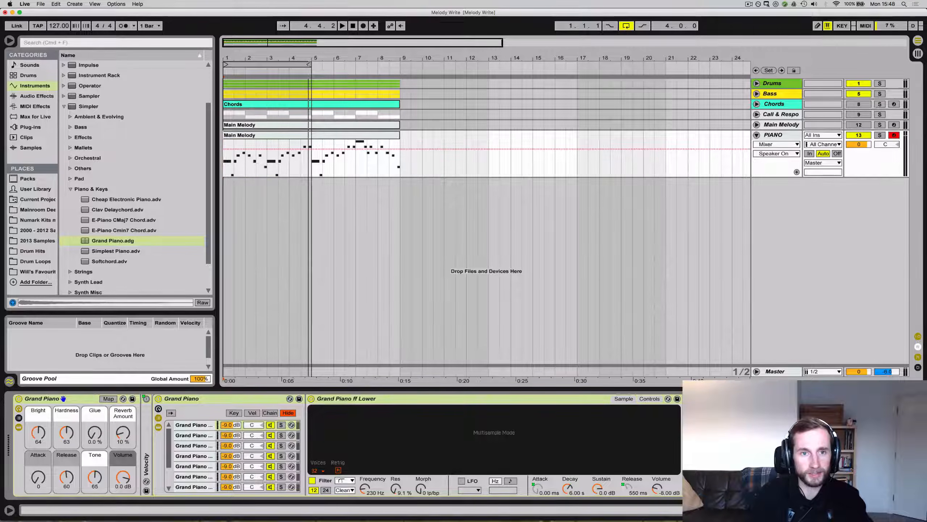
Extend the arrangement loop to 8 bars, up to 9.1.1, and play the complete piano melody from the start.
left_click_drag(301, 62, 396, 70)
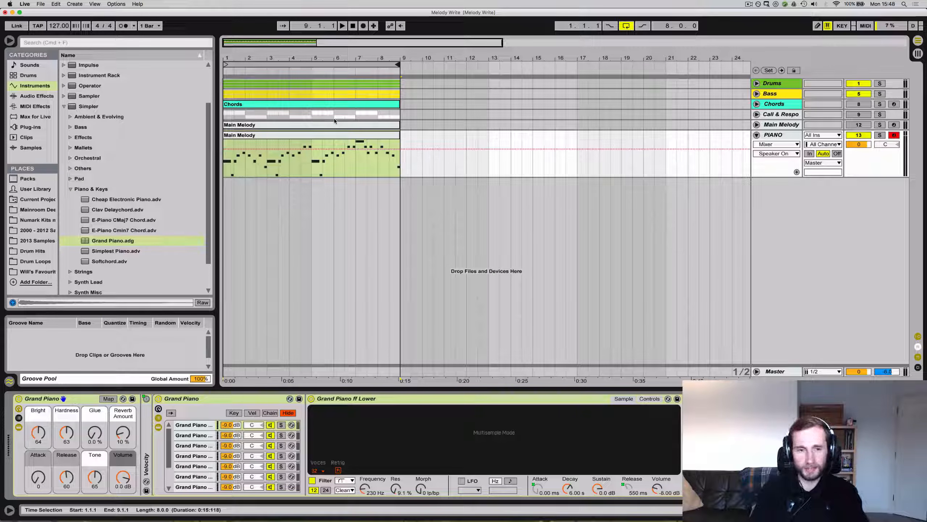
left_click(226, 168)
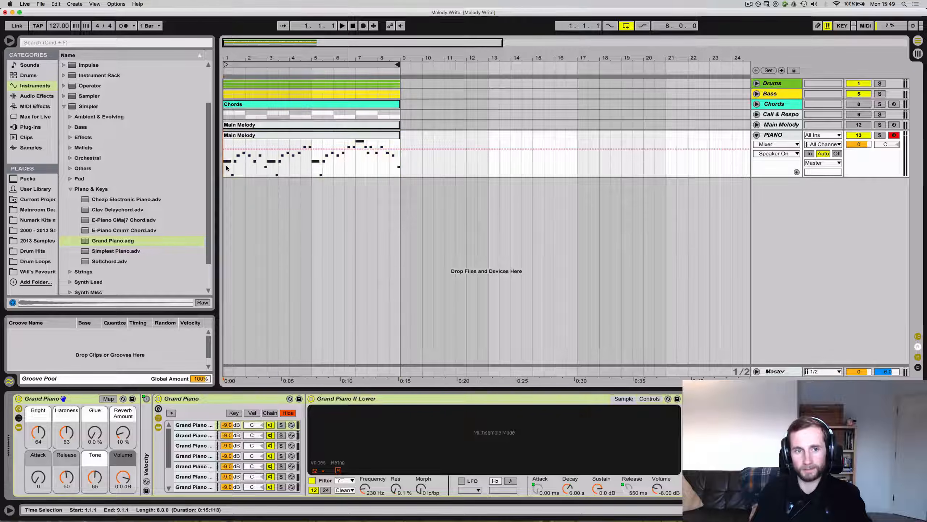
key("space")
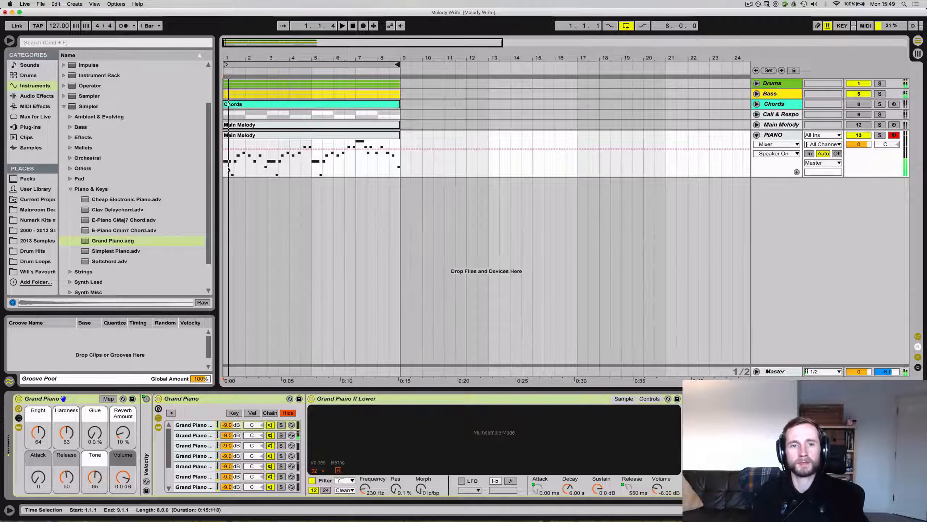
left_click(224, 169)
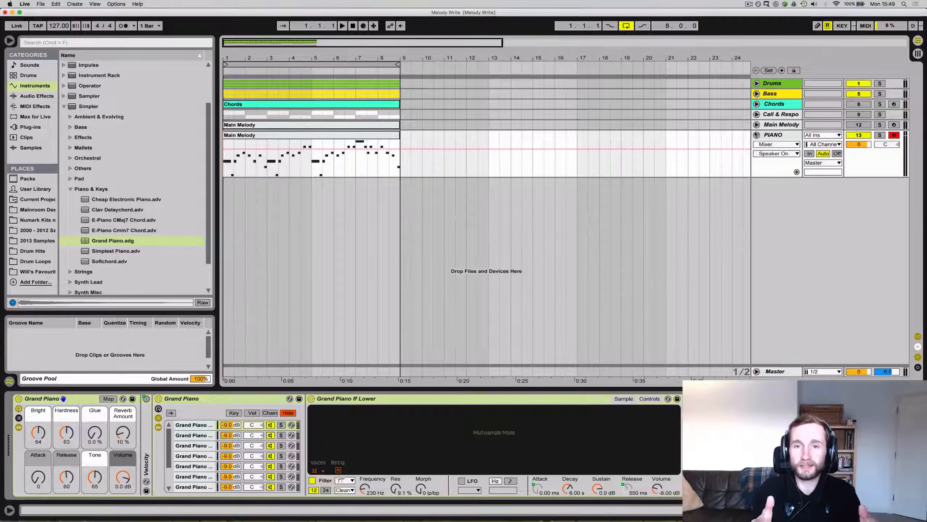
Collapse the PIANO track and play the arrangement with the Main Melody track in its place.
left_click(756, 134)
key("space")
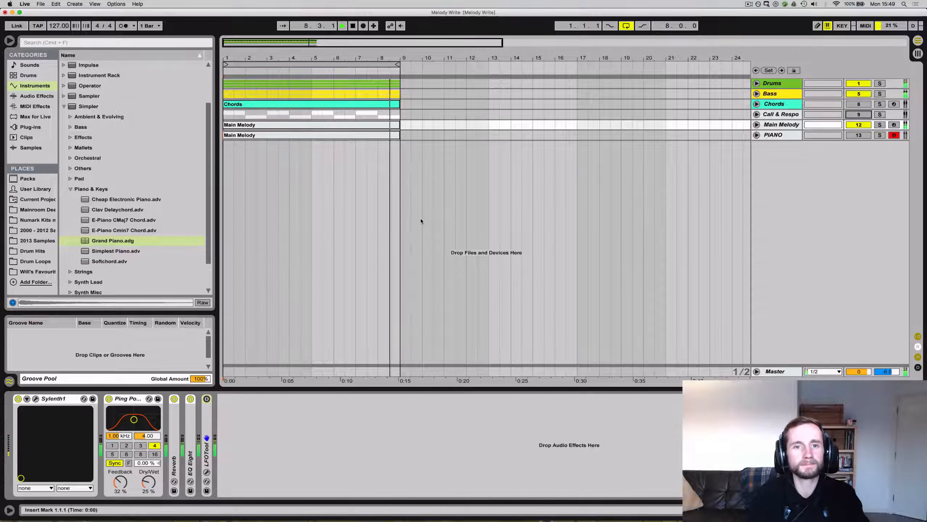
key("space")
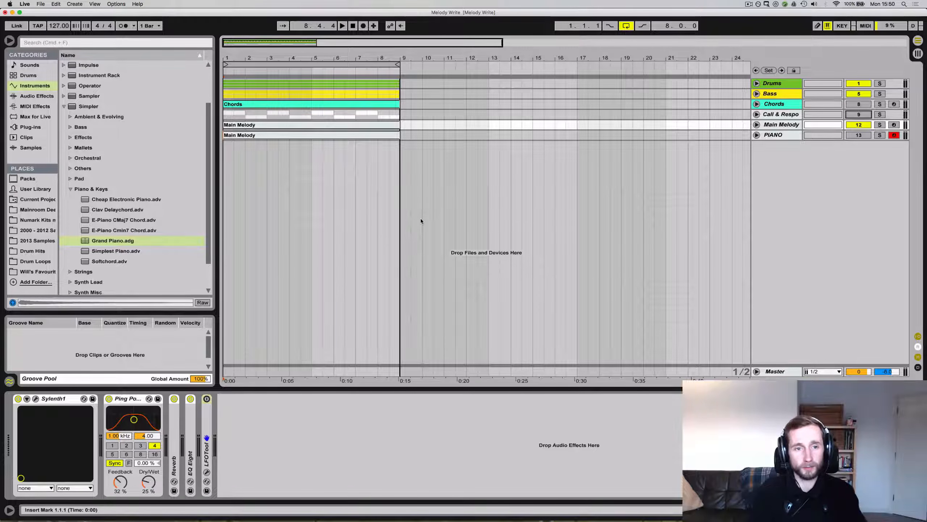
Open the Main Melody clip and examine its pitch bend envelope just before bar 3 while playing that section.
double_click(286, 126)
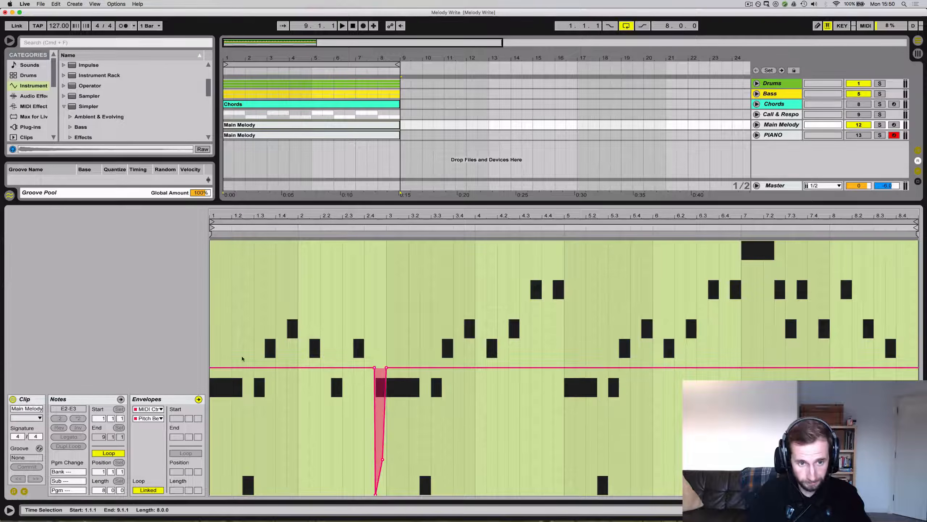
left_click(237, 335)
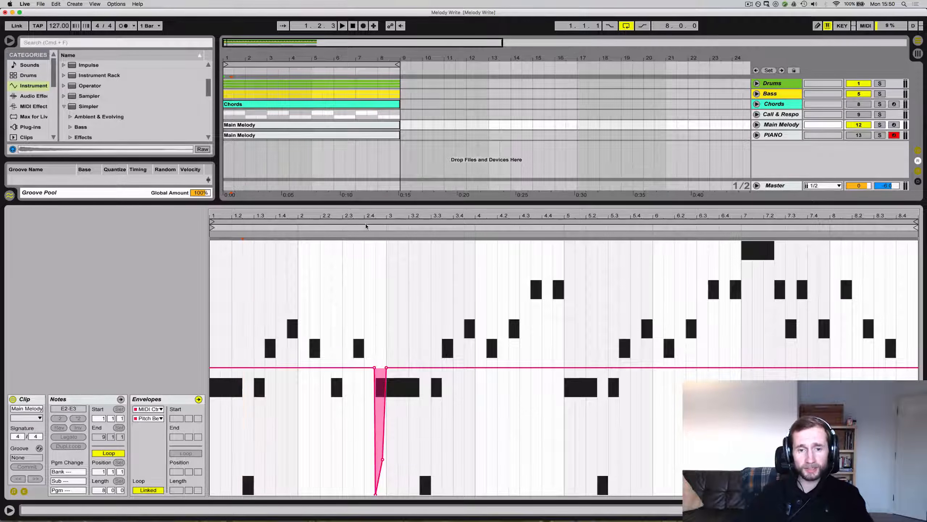
left_click_drag(361, 216, 361, 243)
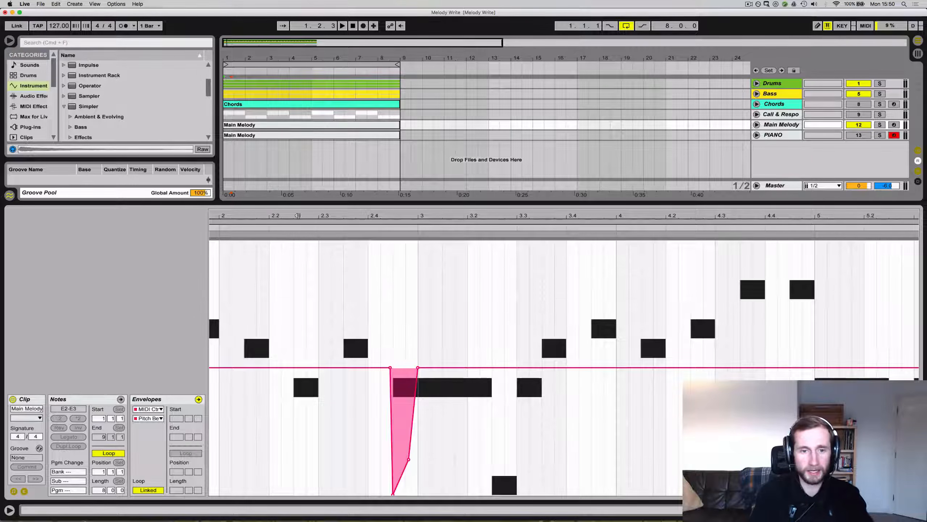
key("space")
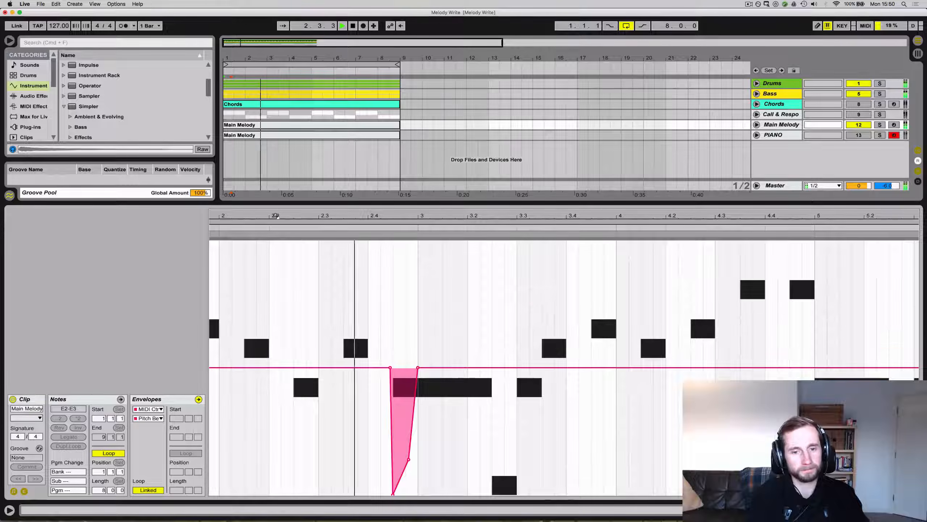
key("space")
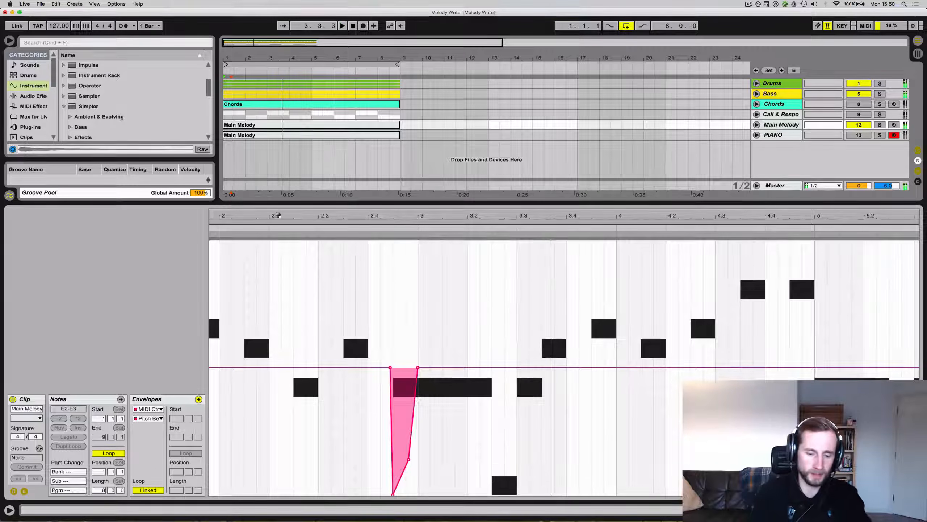
Return from the clip to the Main Melody track's device chain and mute that track.
key("shift+Tab")
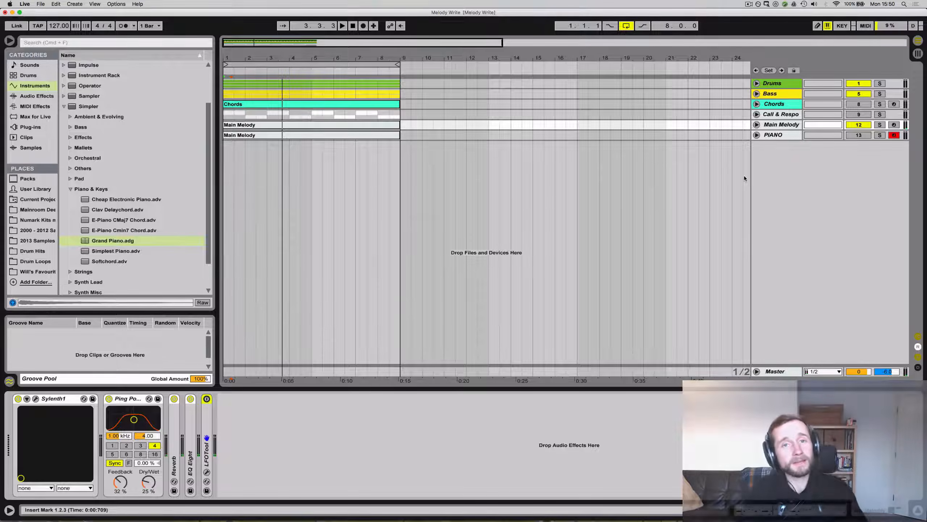
left_click(847, 125)
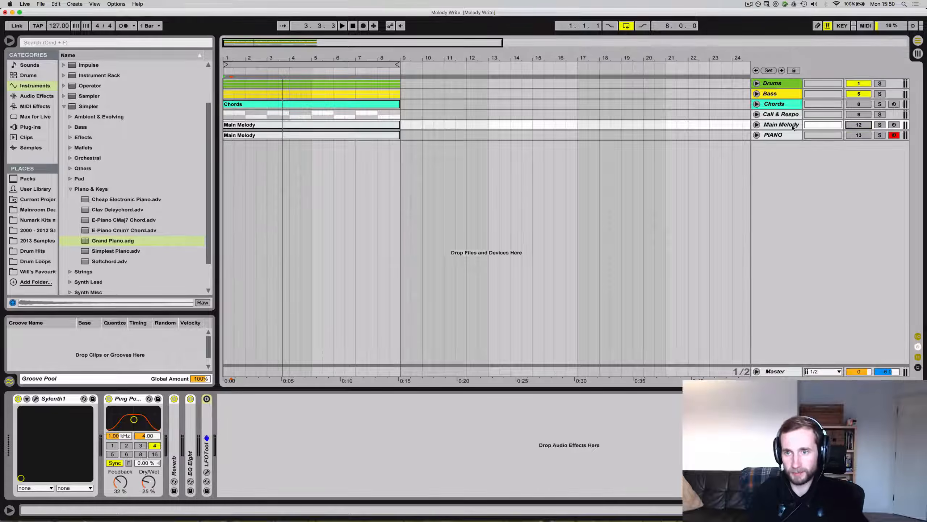
Unmute the Call & Respo group and set its track volume to 4.7 dB while playing the arrangement.
left_click(855, 115)
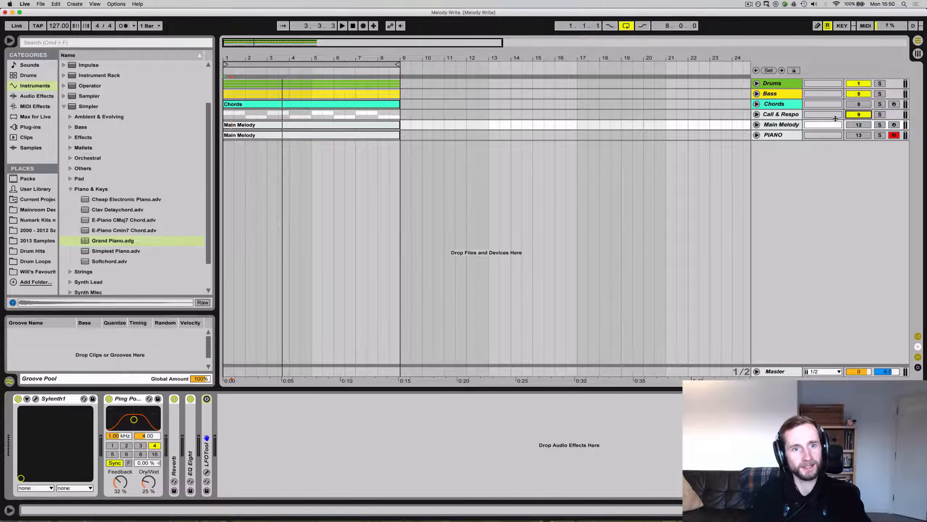
key("space")
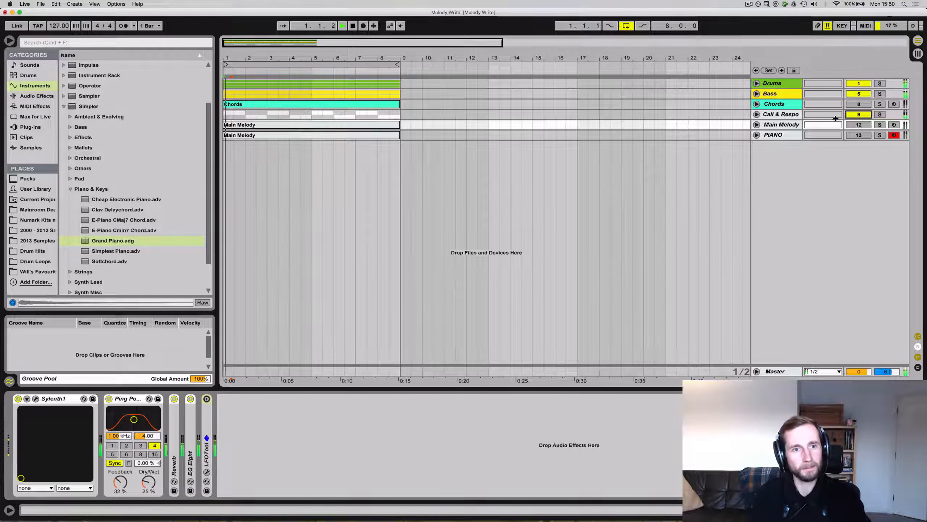
left_click(756, 114)
mouse_move(868, 127)
left_mouse_down()
mouse_move(868, 114)
mouse_move(869, 127)
left_mouse_up()
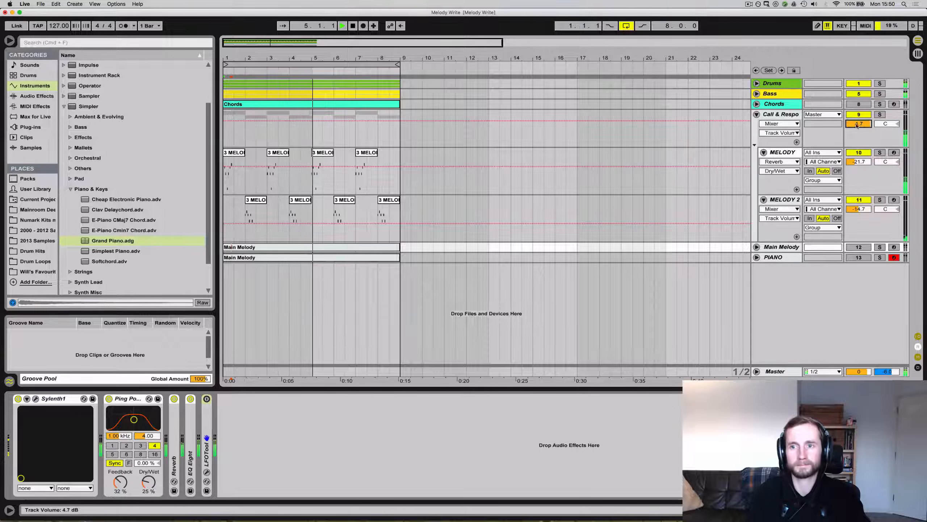
left_click(757, 114)
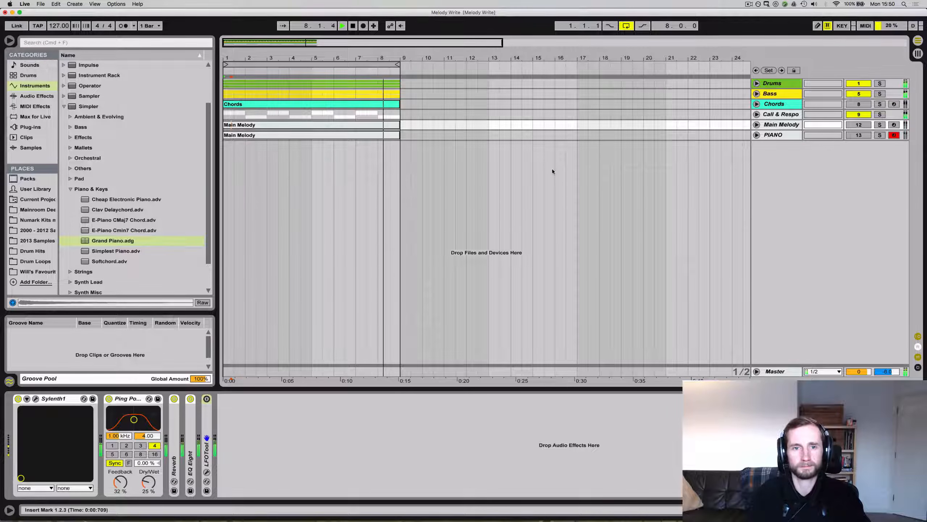
key("space")
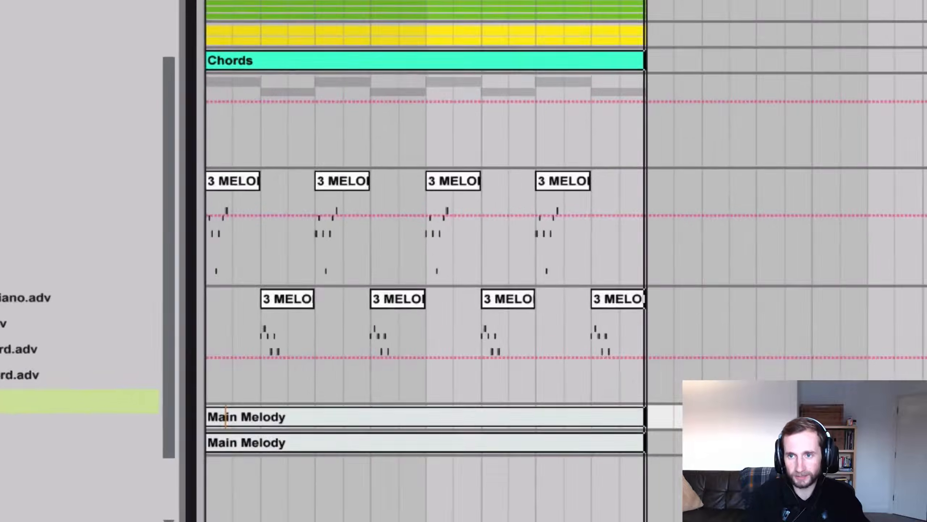
Select the MELODY and MELODY 2 tracks in turn and examine up close how their call-and-response clips alternate.
left_click(923, 181)
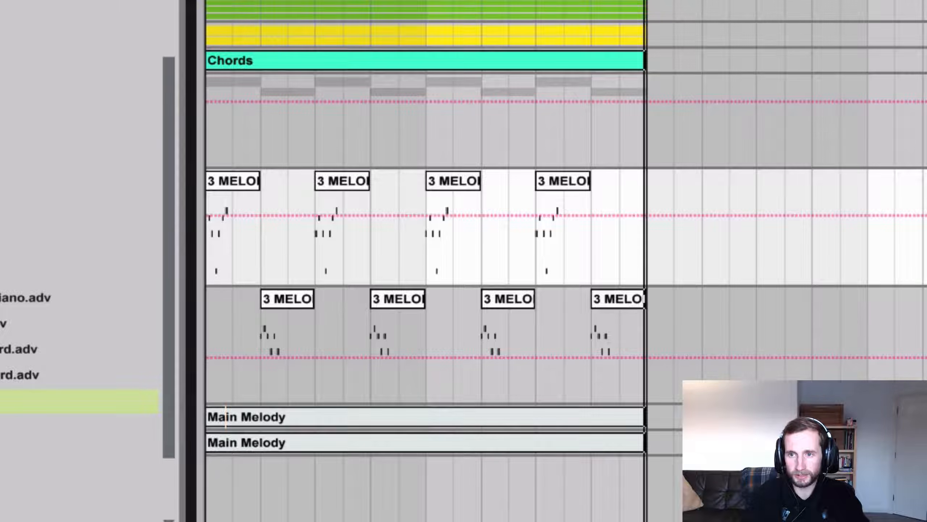
left_click(923, 299)
left_click(923, 181)
left_click(924, 299)
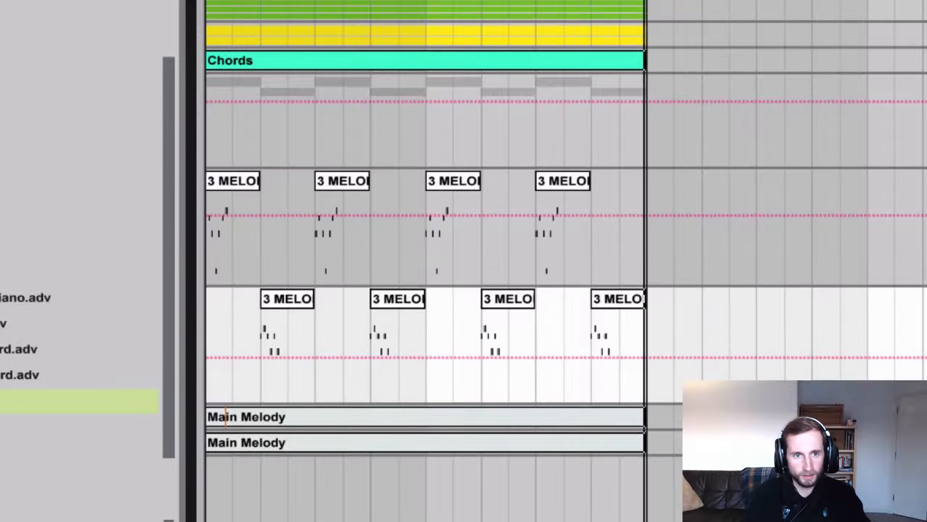
left_click_drag(231, 2, 234, 49)
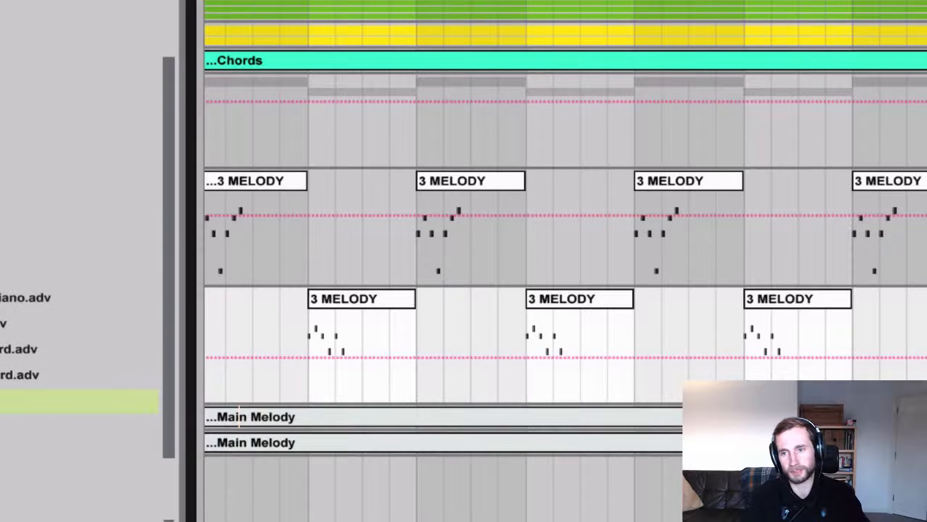
Play the arrangement from the start and compare the call-and-response clips with the PIANO track's melody notes.
key("minus")
key("minus")
key("space")
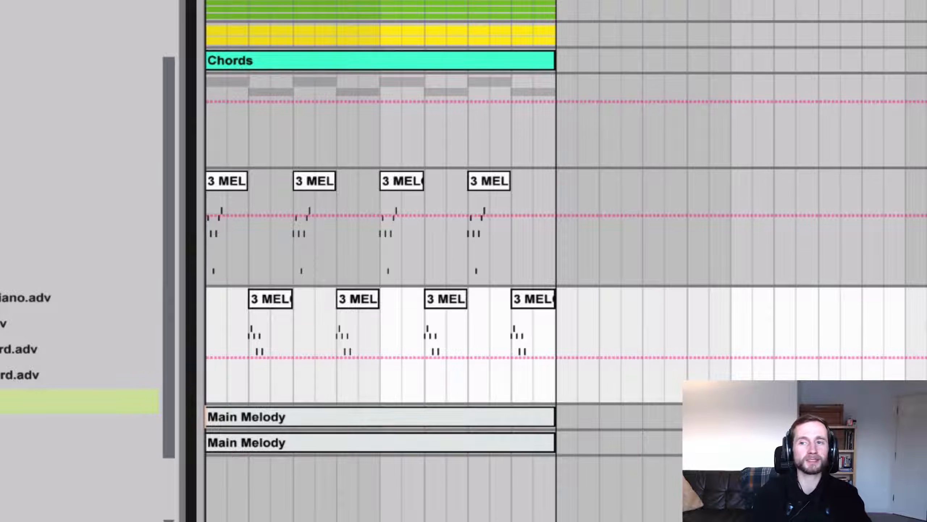
key("space")
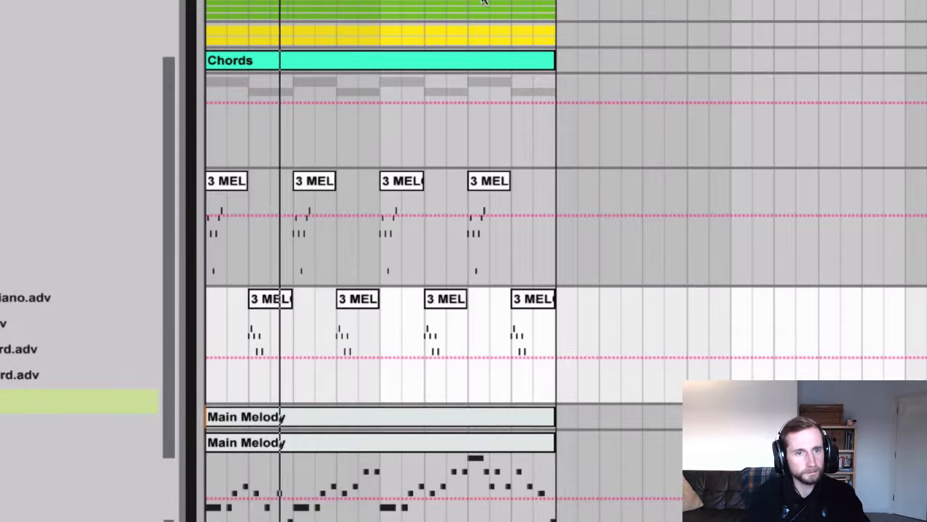
key("minus")
key("minus")
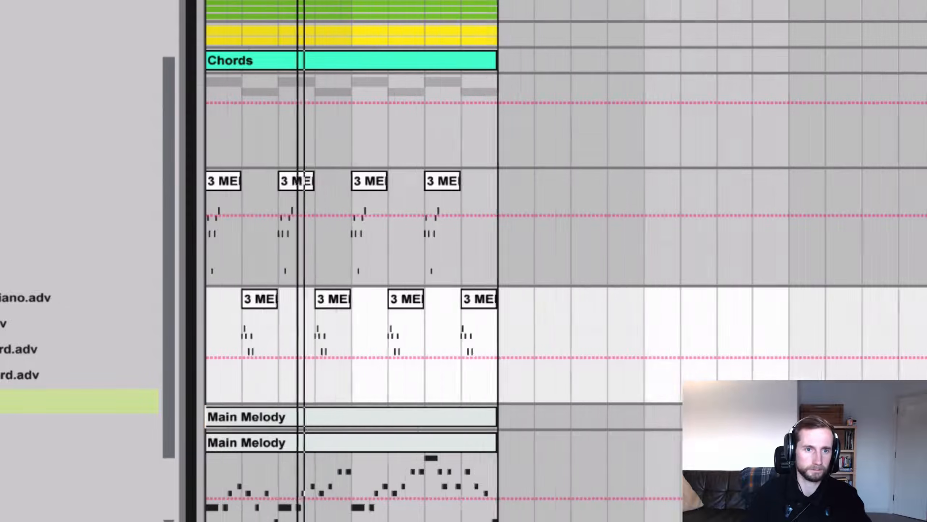